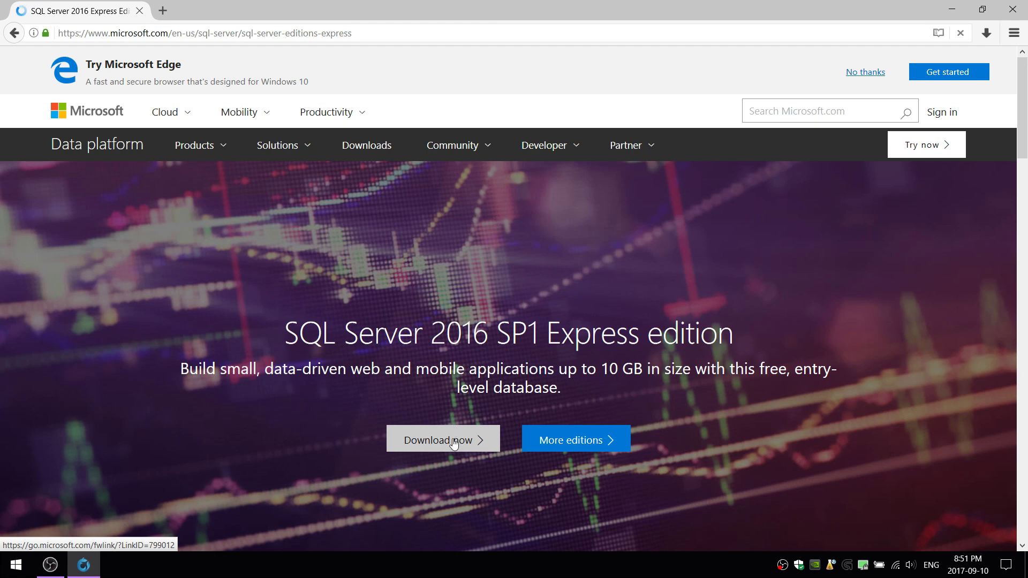
- Download the SQL Server 2016 SP1 Express installer SQLServer2016-SSEI-Expr.exe and run it
{"action": "left_click", "coordinate": [454, 444]}
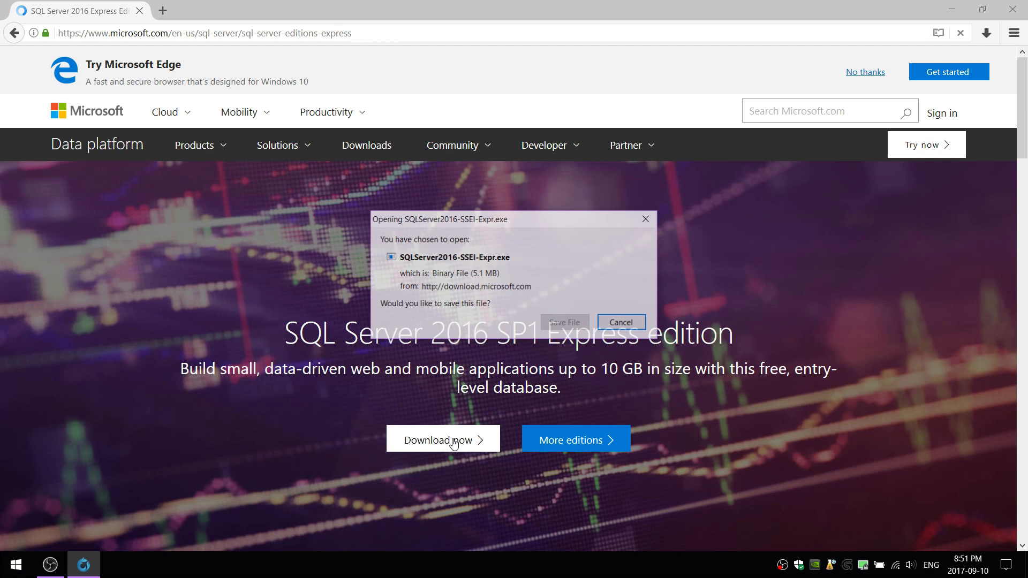
{"action": "left_click", "coordinate": [565, 322]}
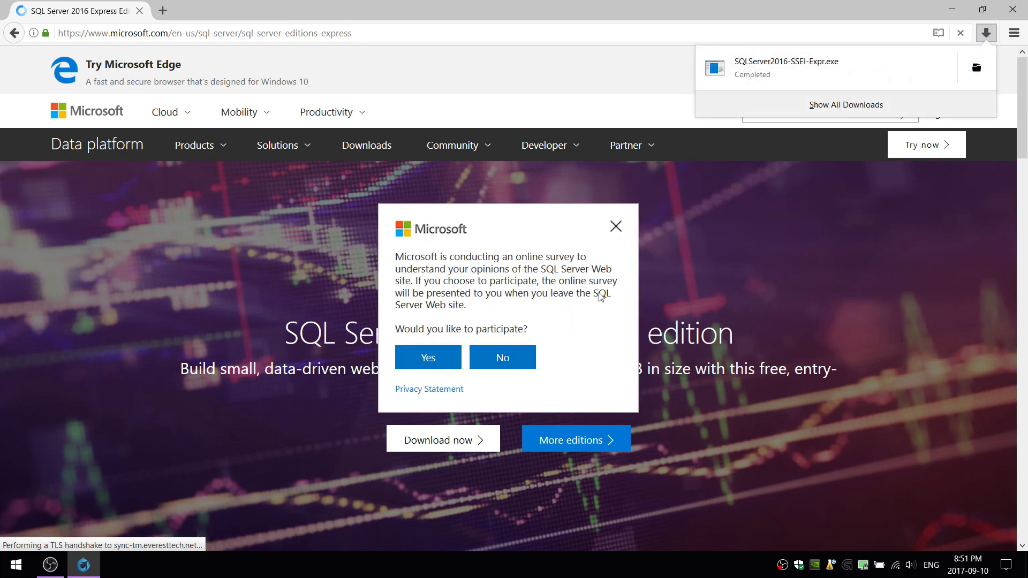
{"action": "left_click", "coordinate": [798, 65]}
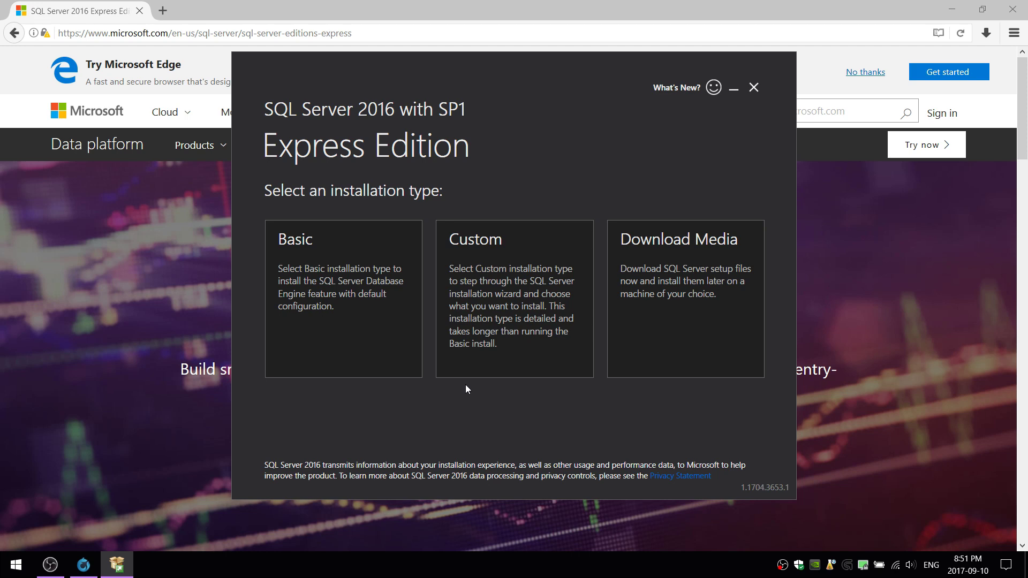
- Run the Custom installation type with media location C:\SQLServer2016Media and start a new stand-alone SQL Server installation
{"action": "left_click", "coordinate": [482, 343]}
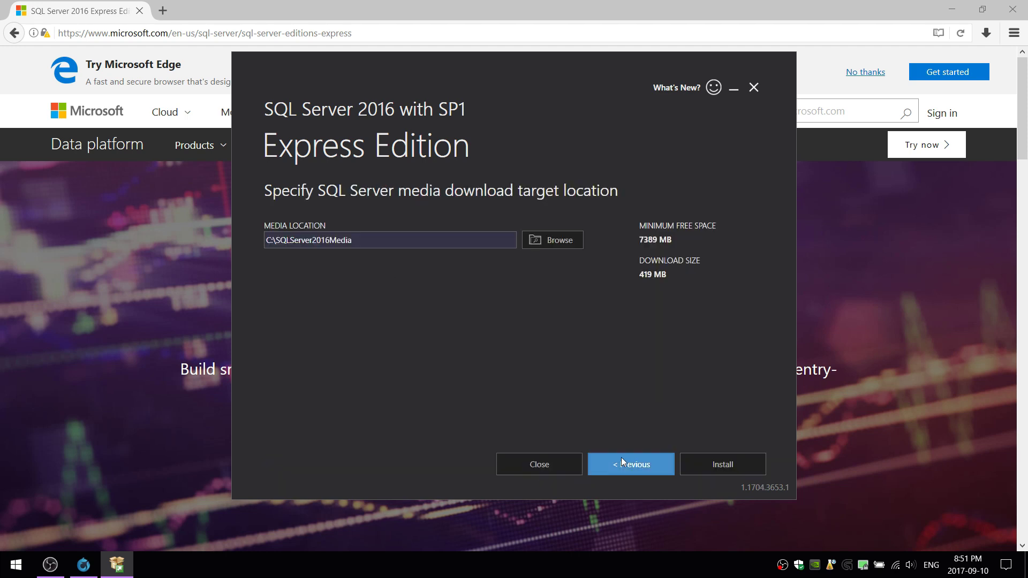
{"action": "left_click", "coordinate": [698, 463]}
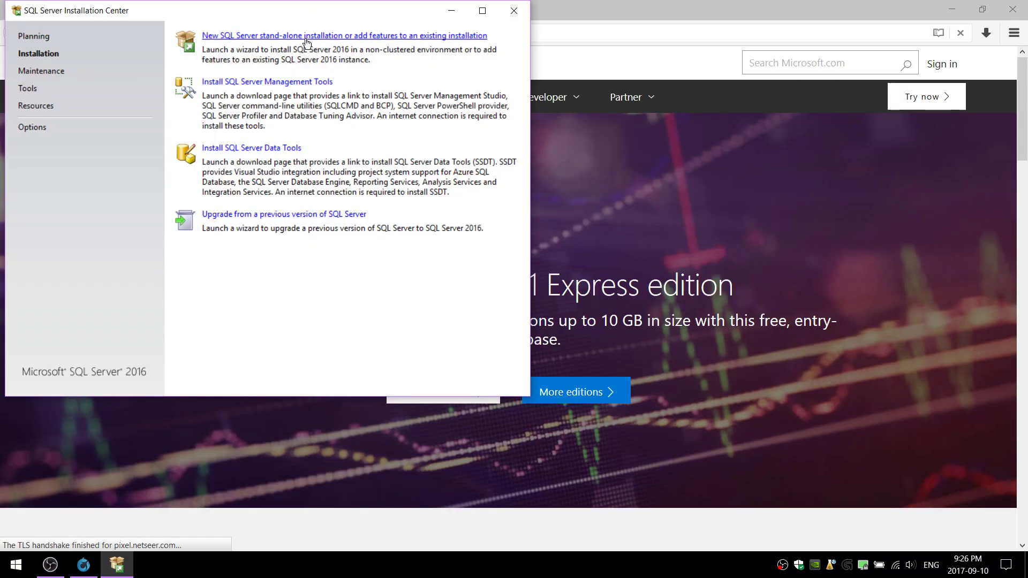
{"action": "left_click", "coordinate": [306, 36]}
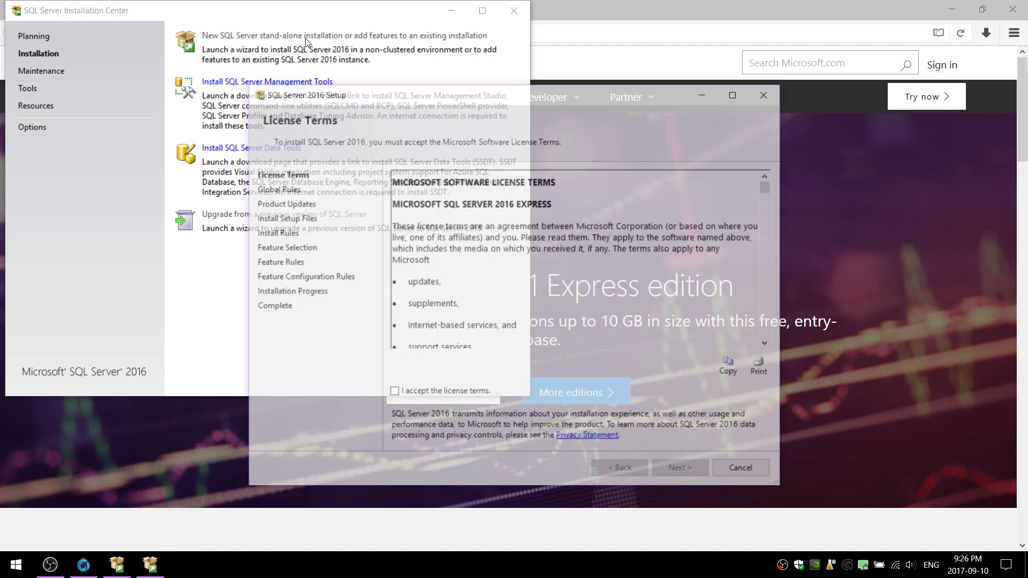
- Accept the license terms, check the Windows Firewall rule's details, and continue to feature selection
{"action": "left_click", "coordinate": [475, 394]}
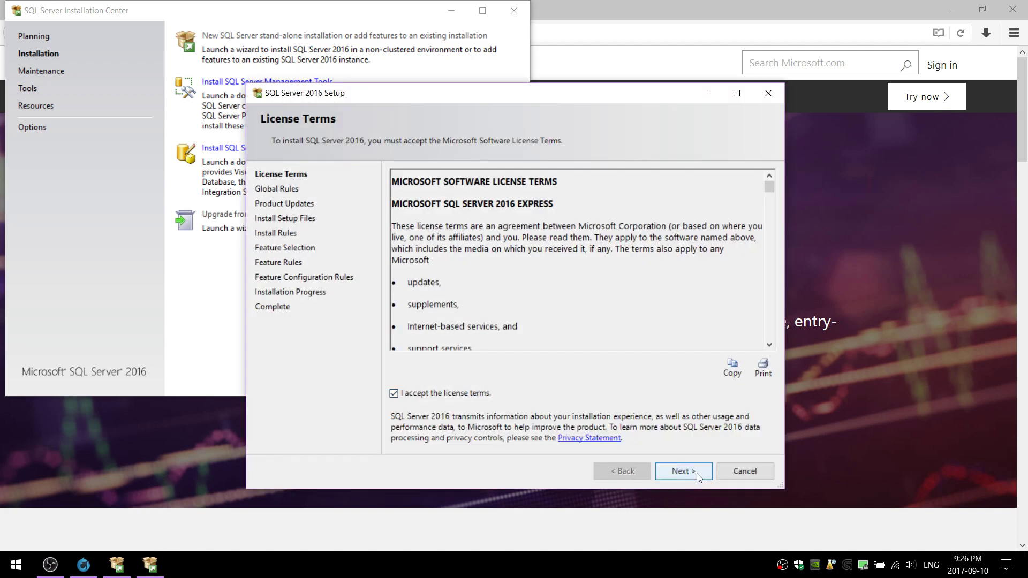
{"action": "left_click", "coordinate": [697, 473]}
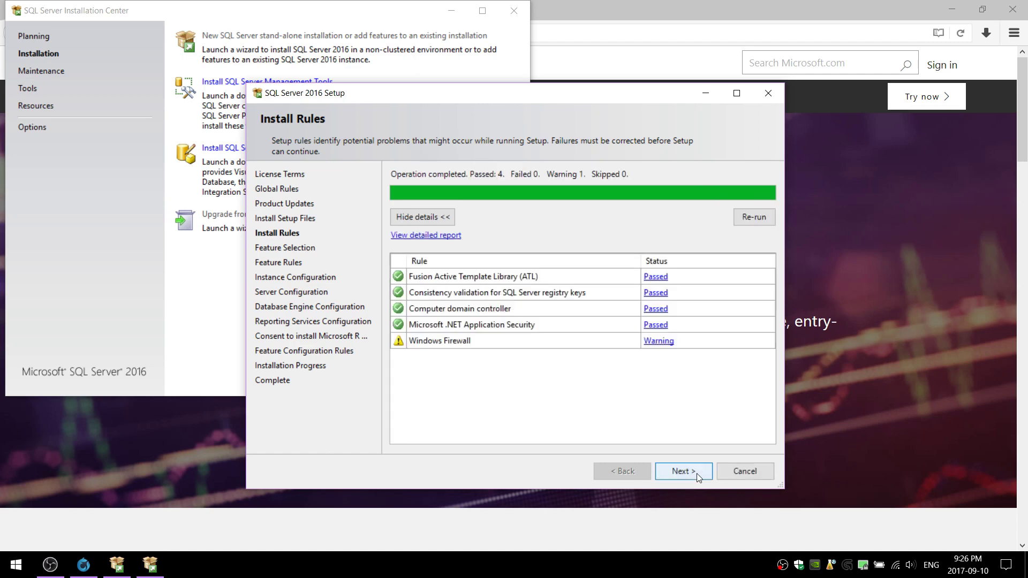
{"action": "left_click", "coordinate": [658, 342]}
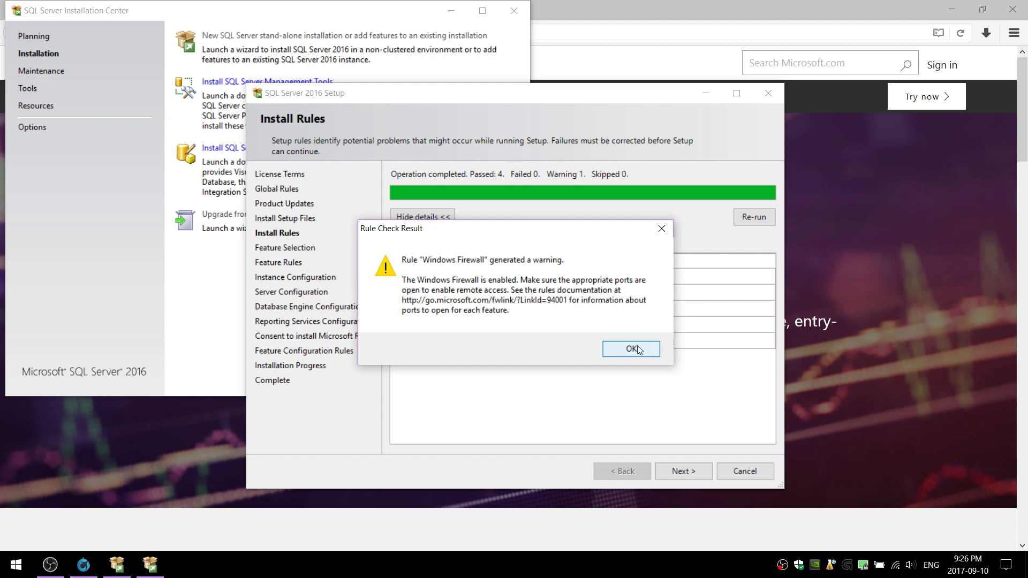
{"action": "left_click", "coordinate": [632, 349]}
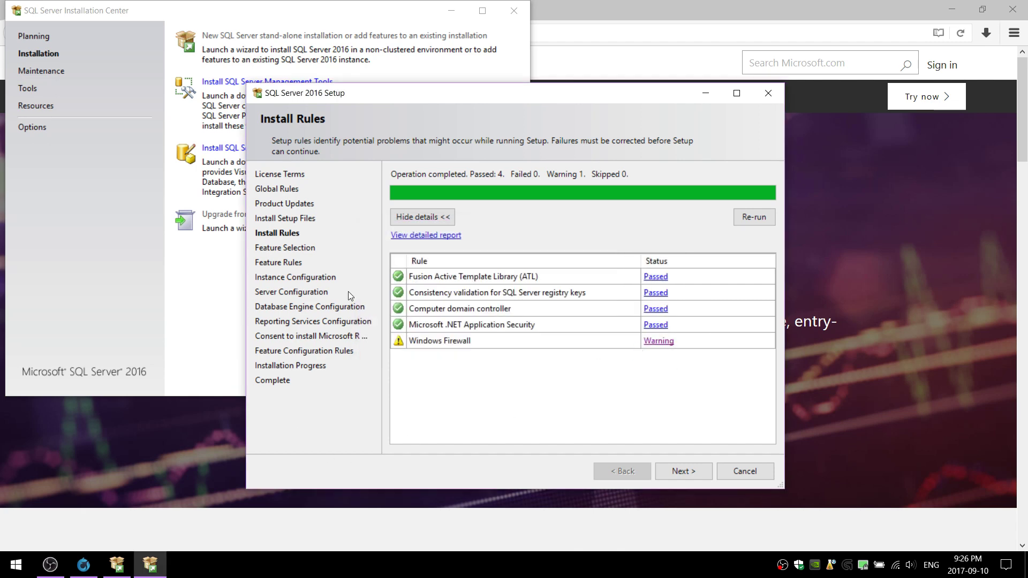
{"action": "left_click", "coordinate": [684, 479]}
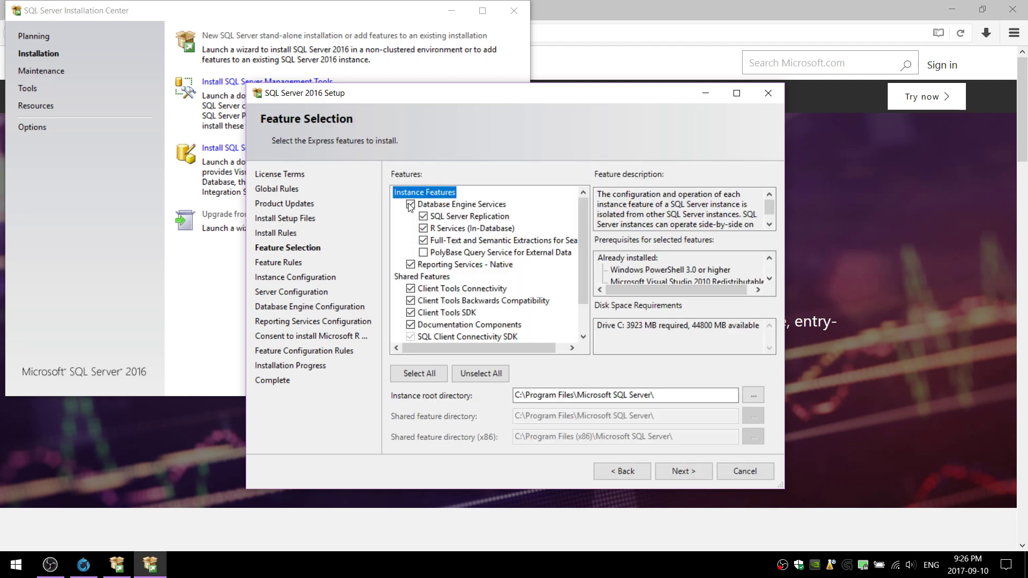
- Exclude R Services, Full-Text and Semantic Extractions, Reporting Services - Native and SQL Server Replication from the instance features
{"action": "left_click", "coordinate": [470, 219]}
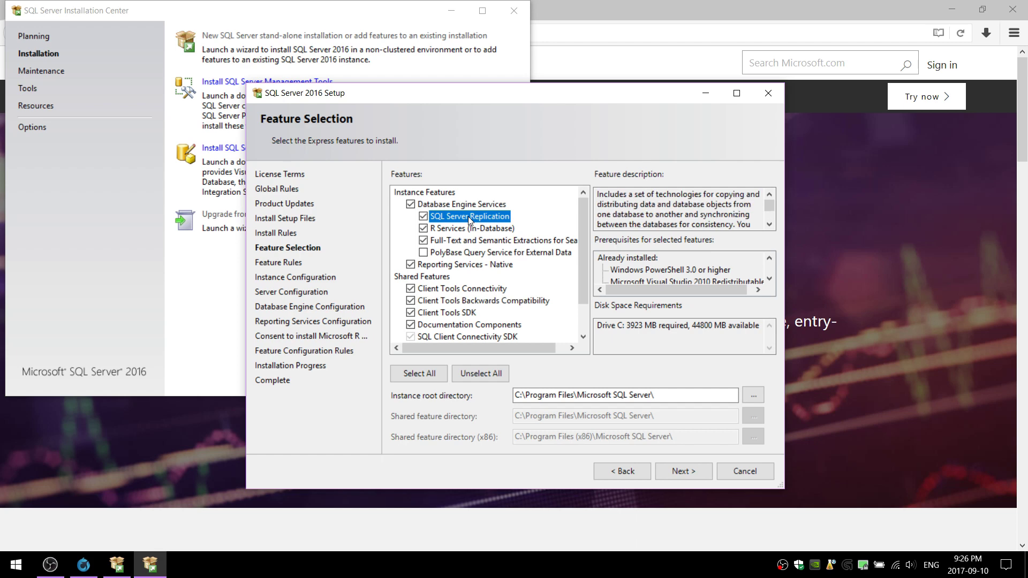
{"action": "left_click", "coordinate": [465, 229]}
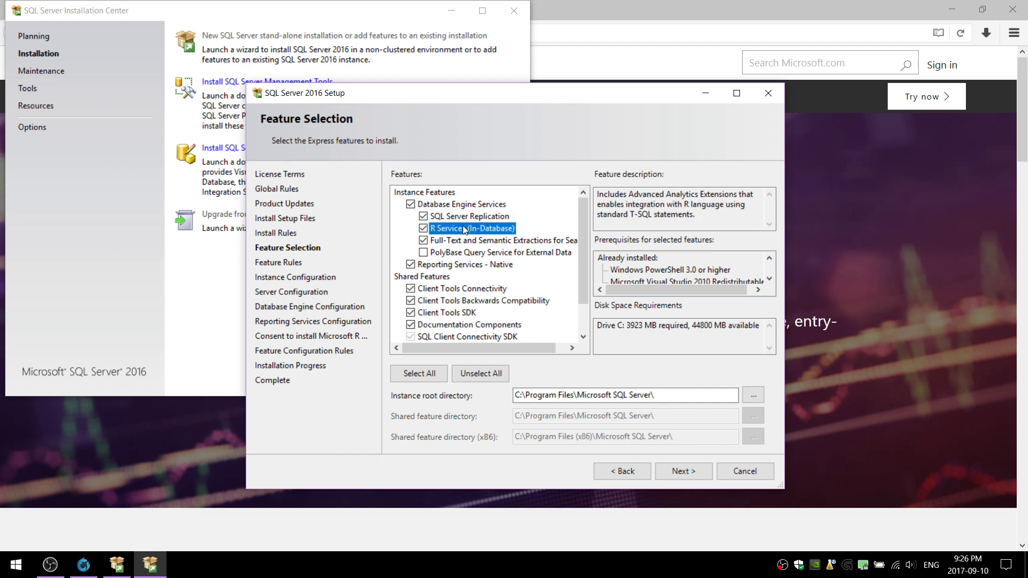
{"action": "left_click", "coordinate": [424, 229]}
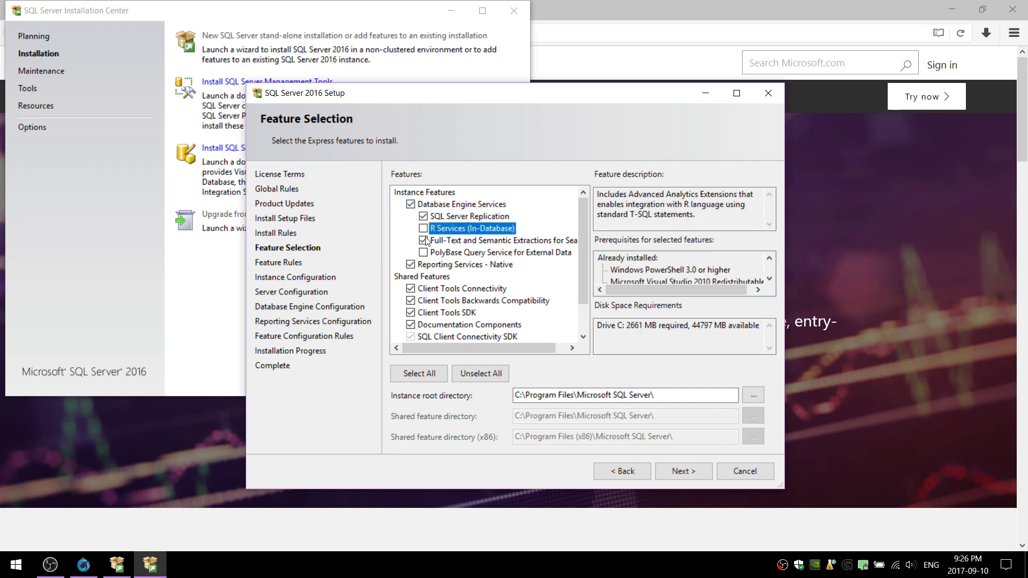
{"action": "left_click", "coordinate": [411, 265]}
{"action": "left_click", "coordinate": [435, 217]}
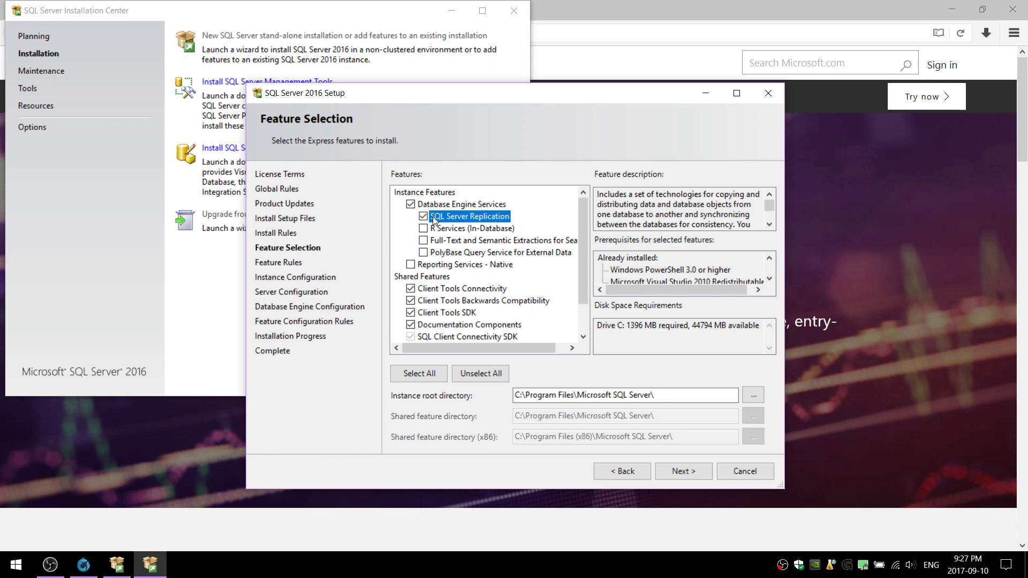
{"action": "left_click", "coordinate": [423, 217]}
- Review the client tools' descriptions, exclude Documentation Components from the shared features, and continue to instance configuration
{"action": "left_click_drag", "start_coordinate": [589, 222], "coordinate": [587, 268]}
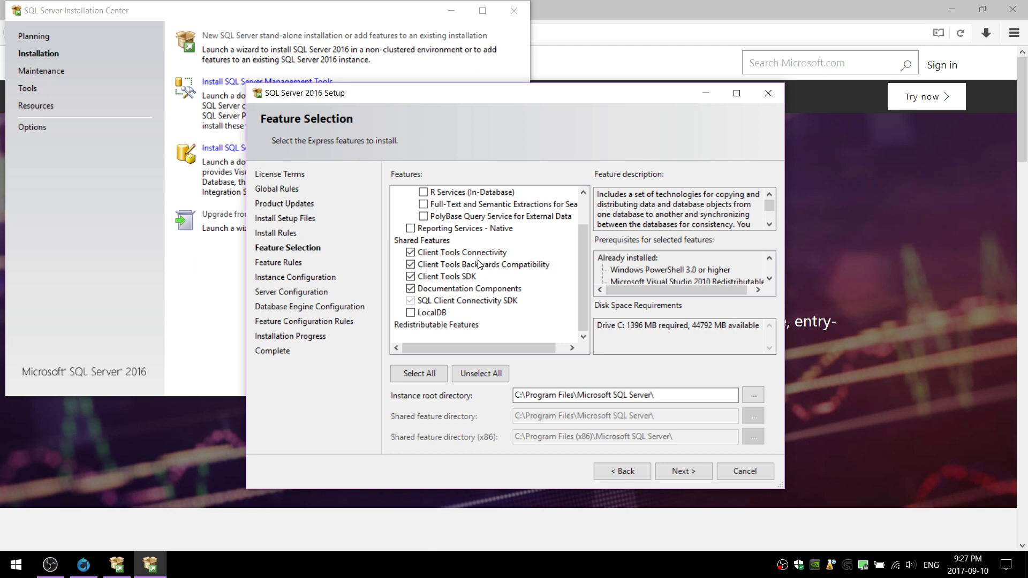
{"action": "left_click", "coordinate": [427, 255]}
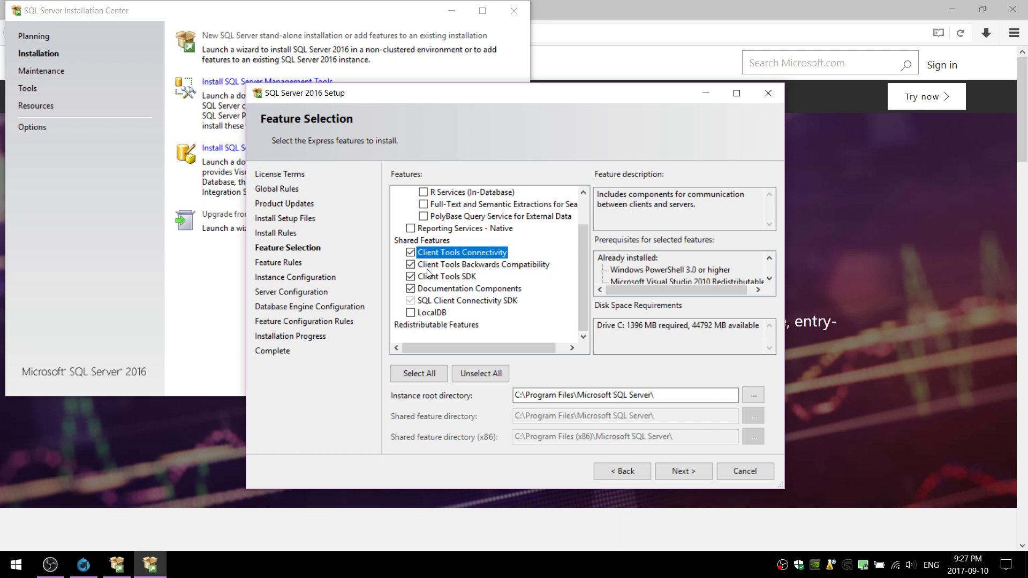
{"action": "left_click", "coordinate": [428, 268]}
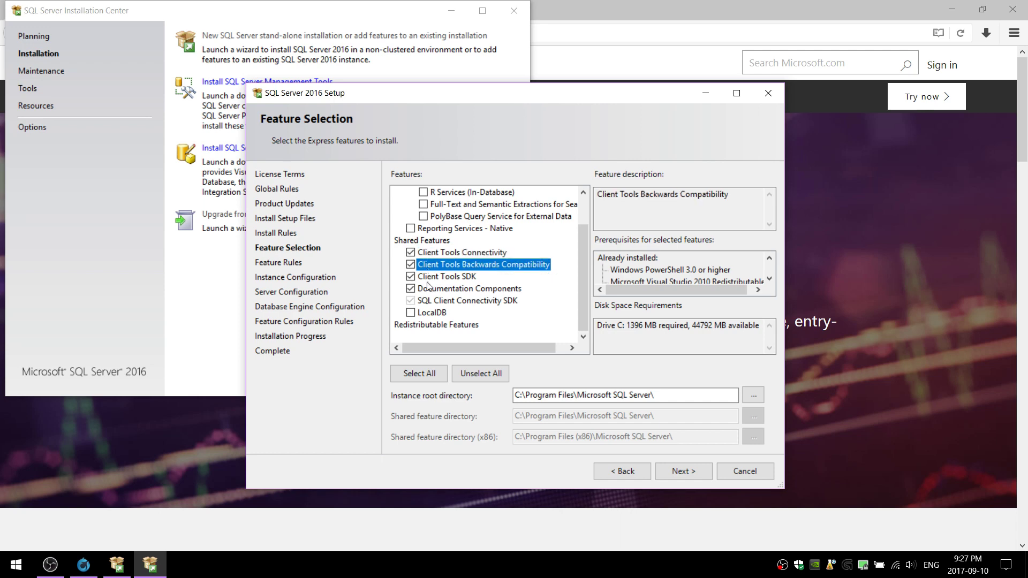
{"action": "left_click", "coordinate": [442, 278]}
{"action": "left_click", "coordinate": [443, 290]}
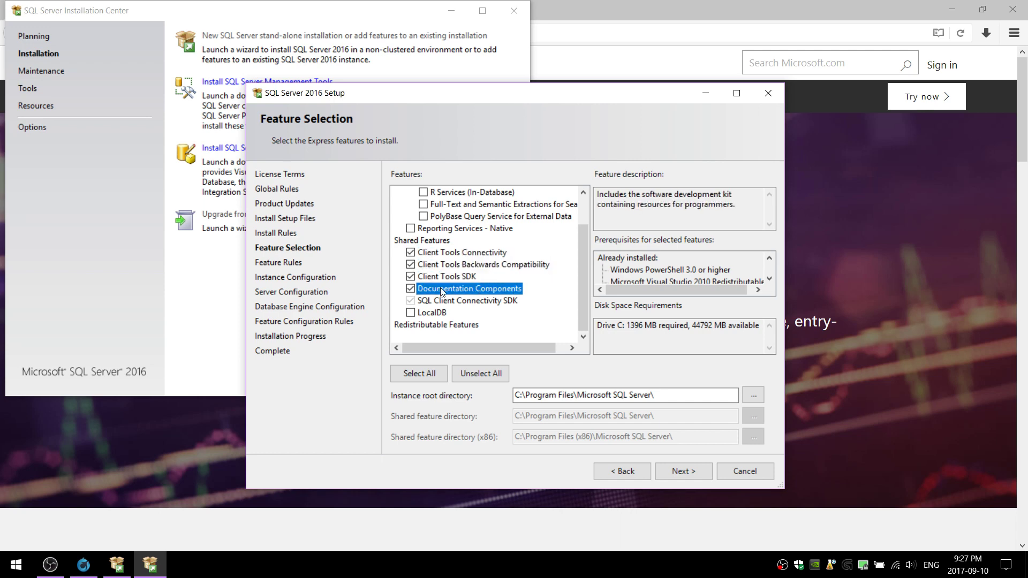
{"action": "left_click", "coordinate": [411, 290]}
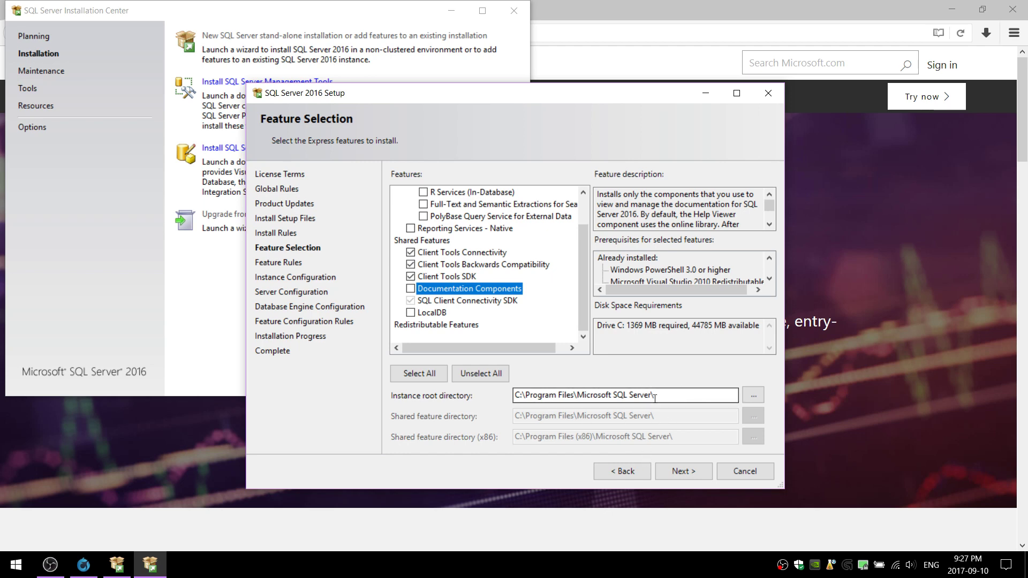
{"action": "left_click", "coordinate": [683, 467]}
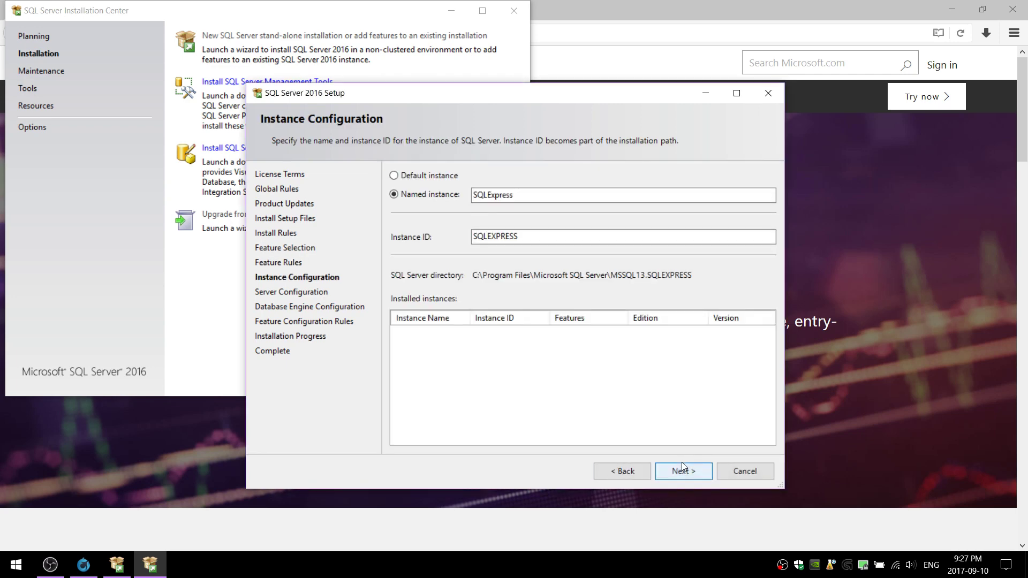
- Keep SQLExpress as the named instance, continue to server configuration, and minimize the browser window
{"action": "double_click", "coordinate": [531, 192]}
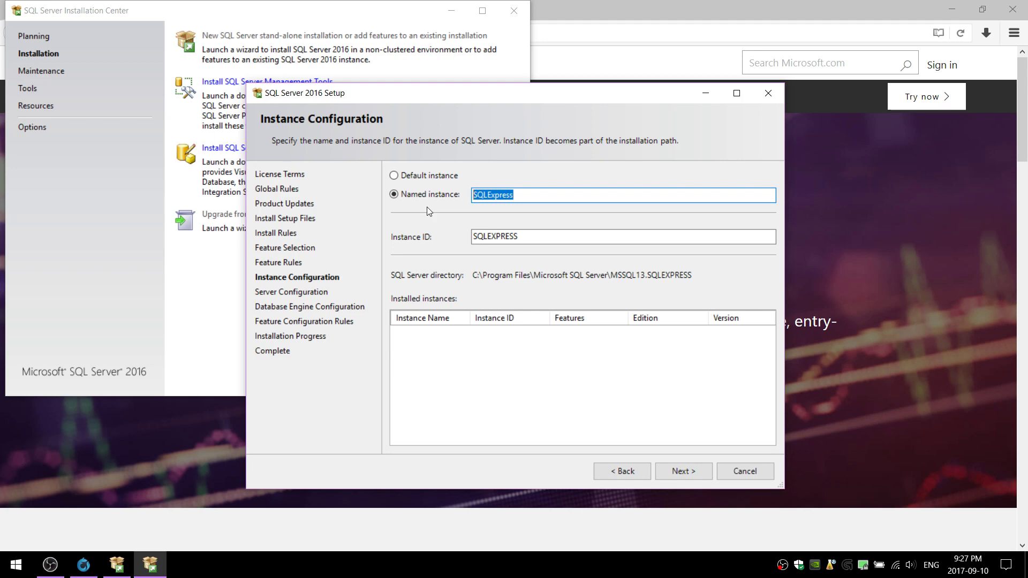
{"action": "left_click", "coordinate": [676, 465]}
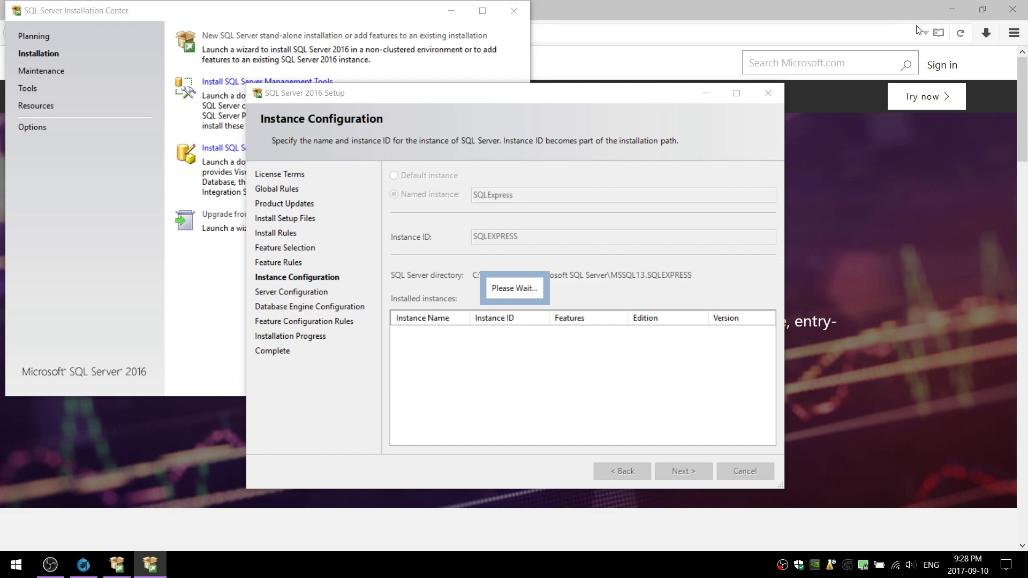
{"action": "left_click", "coordinate": [958, 6]}
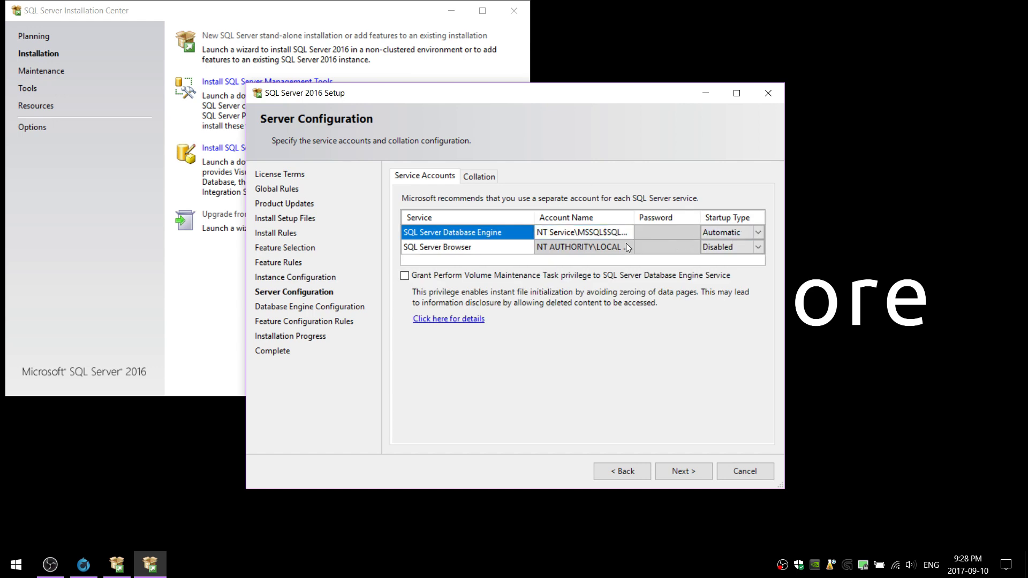
- Look over the SQL Server Browser and Database Engine service accounts and continue with the default settings
{"action": "left_click", "coordinate": [521, 251]}
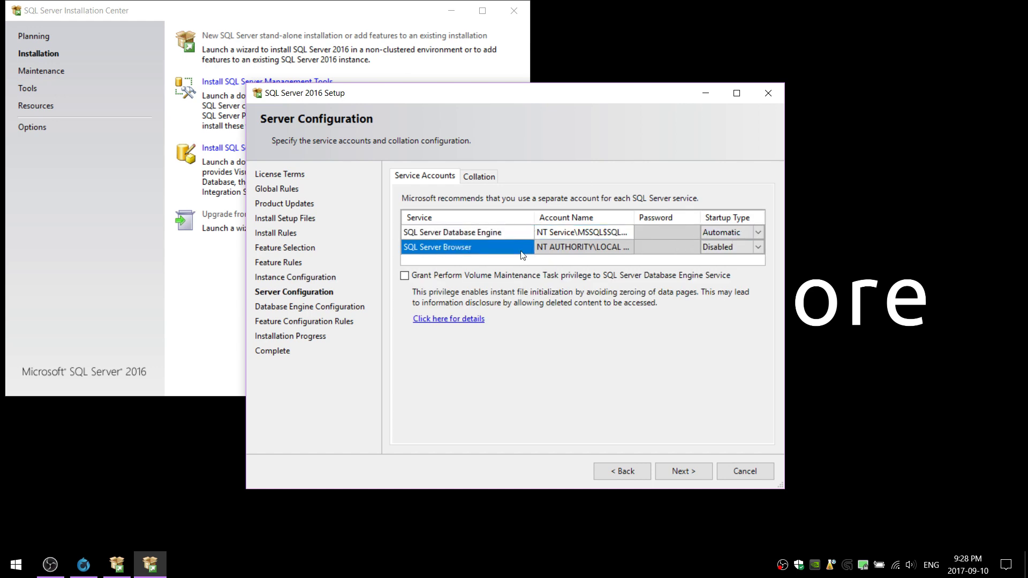
{"action": "left_click", "coordinate": [523, 237]}
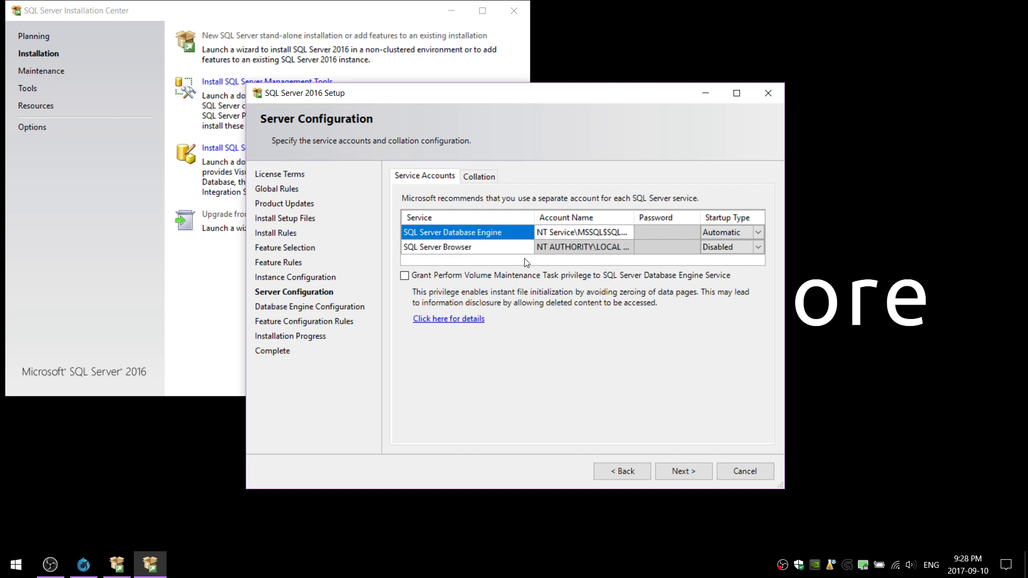
{"action": "left_click", "coordinate": [592, 234]}
{"action": "left_click", "coordinate": [676, 471]}
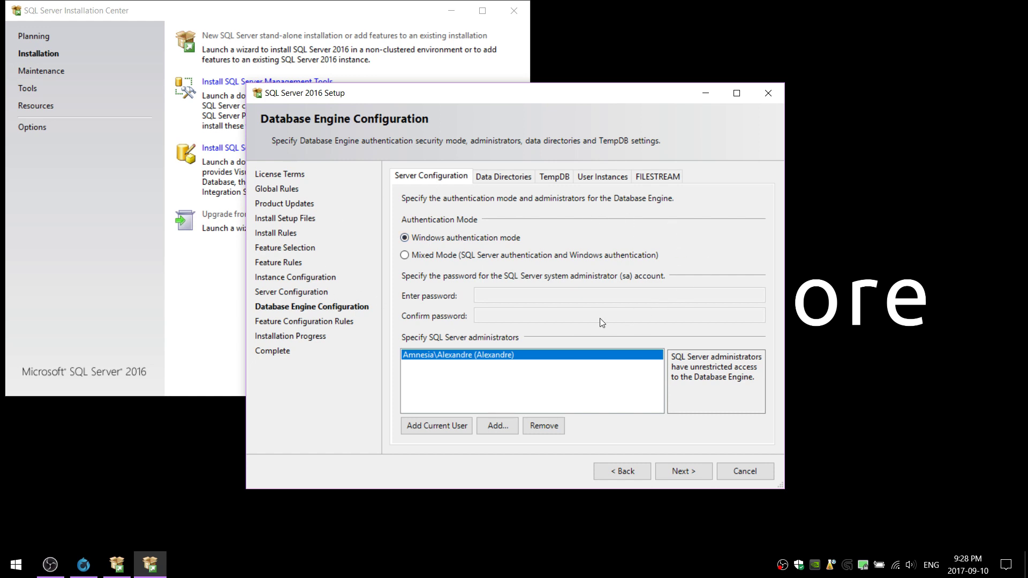
- Set the authentication to Mixed Mode, enter and confirm the sa account password, and proceed with the installation
{"action": "left_click", "coordinate": [430, 256]}
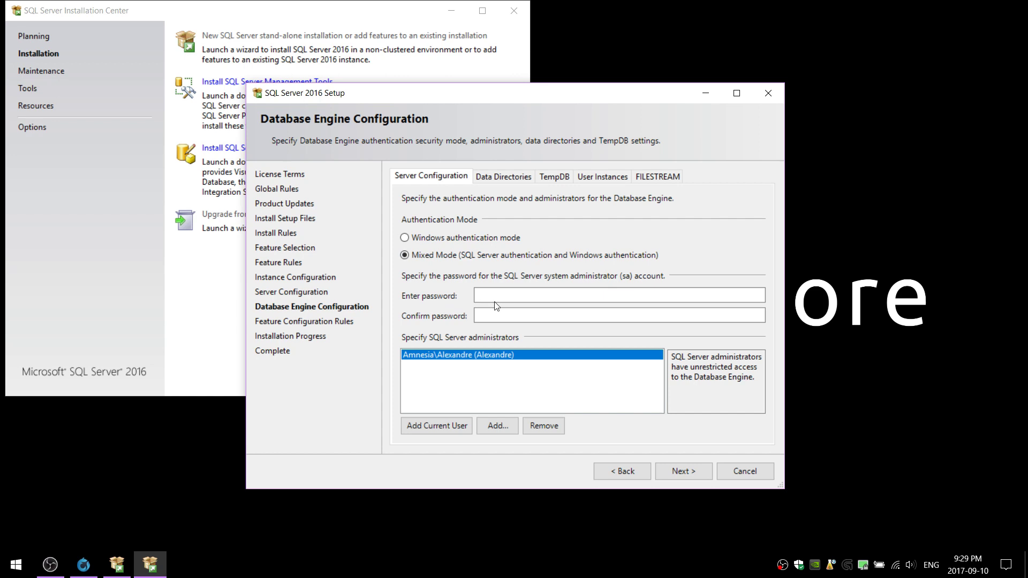
{"action": "left_click", "coordinate": [517, 291]}
{"action": "left_click", "coordinate": [517, 291]}
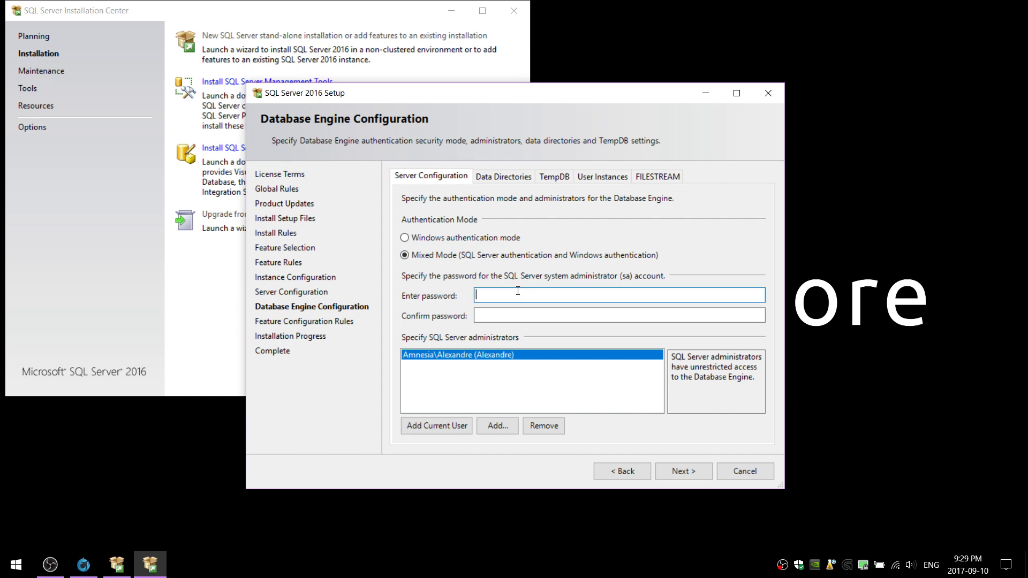
{"action": "type", "text": "********"}
{"action": "key", "text": "Tab"}
{"action": "type", "text": "********"}
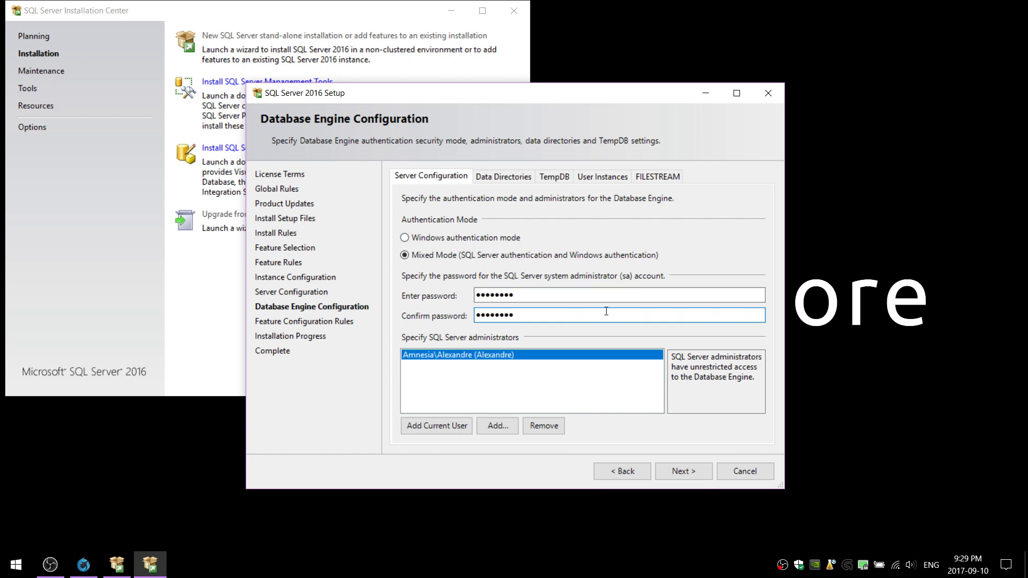
{"action": "left_click", "coordinate": [677, 471]}
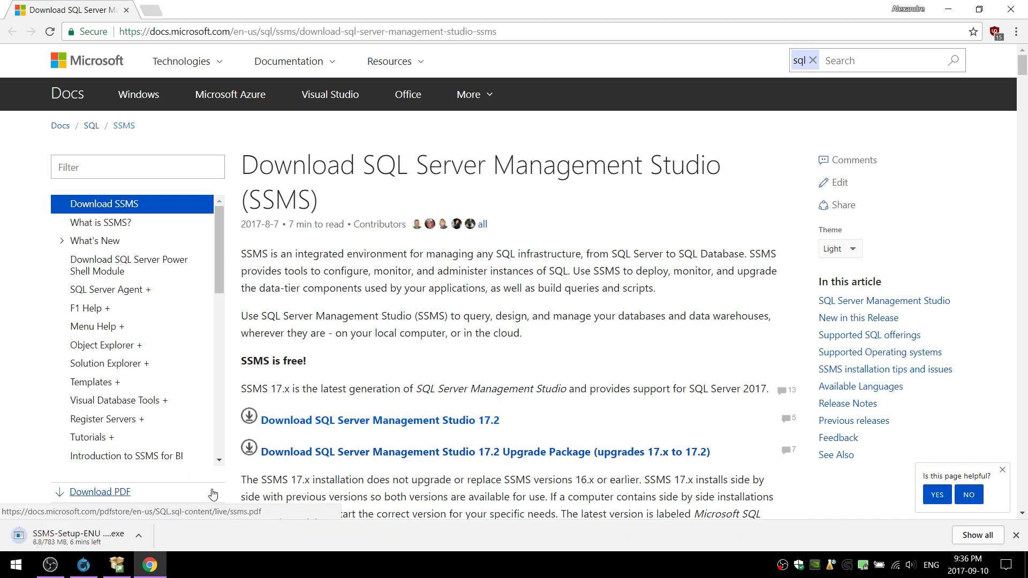
- Close the SQL Server Installation Center and open This PC in File Explorer
{"action": "left_click", "coordinate": [119, 571]}
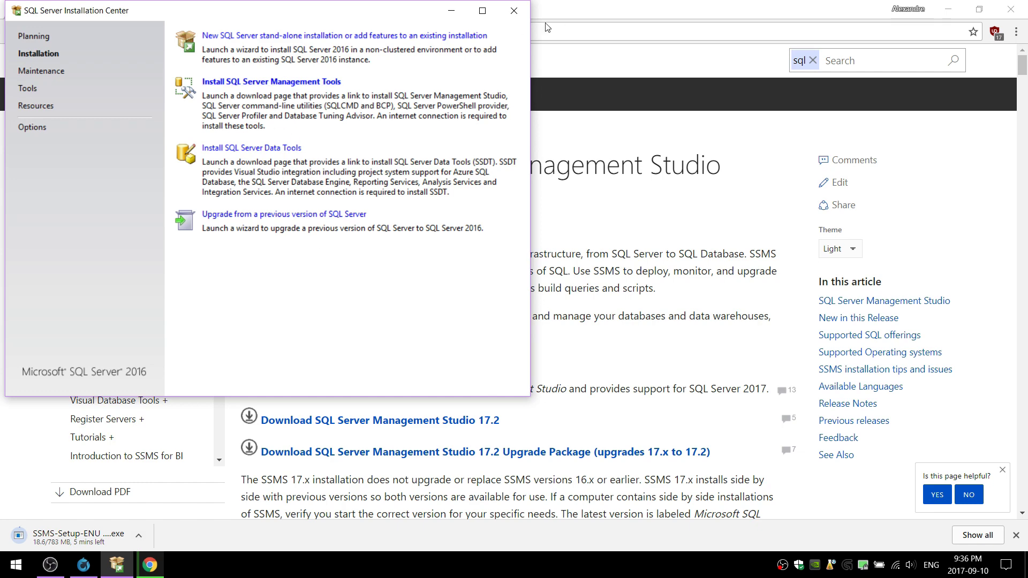
{"action": "left_click", "coordinate": [513, 11]}
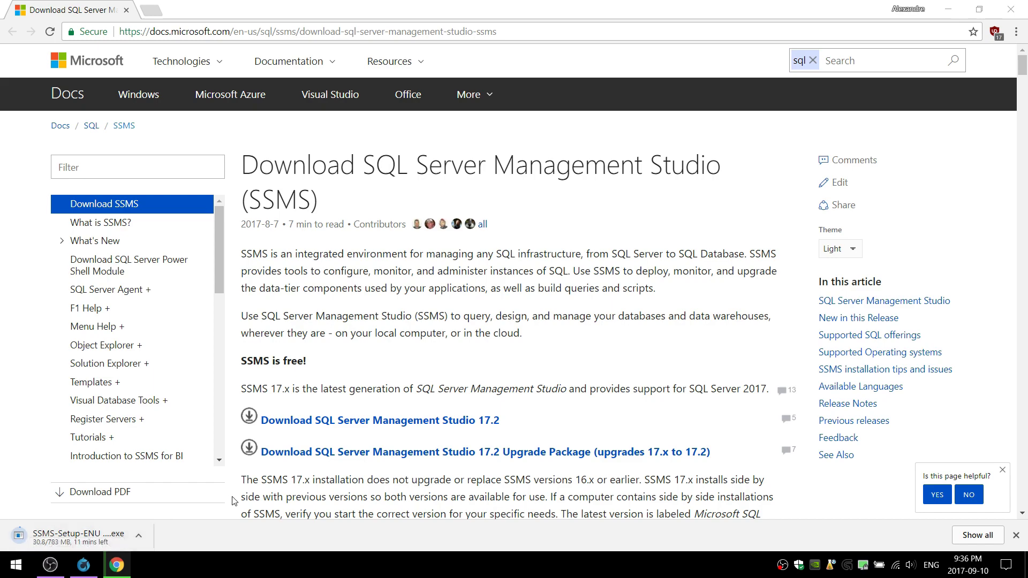
{"action": "left_click", "coordinate": [19, 569]}
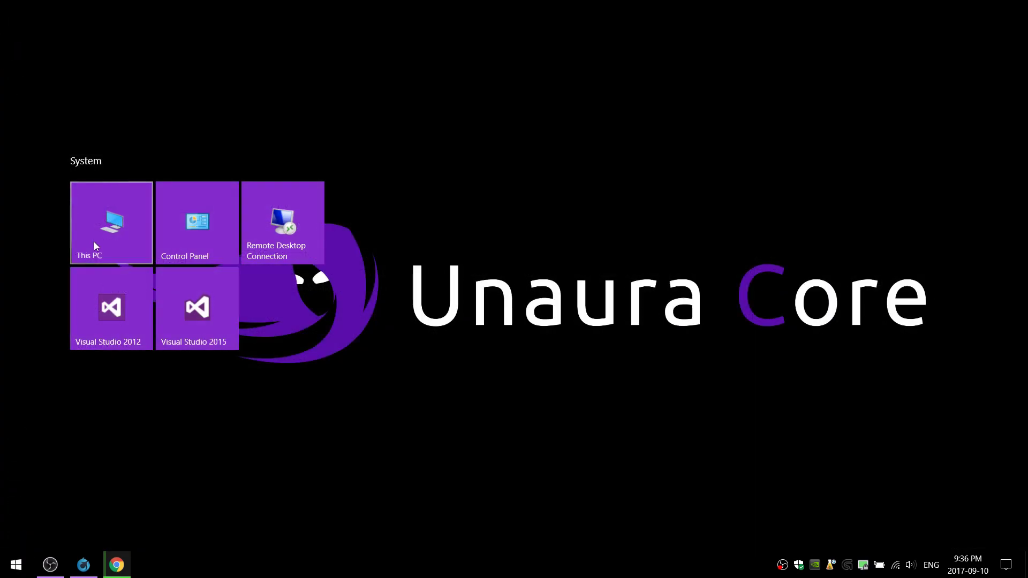
{"action": "left_click", "coordinate": [95, 242]}
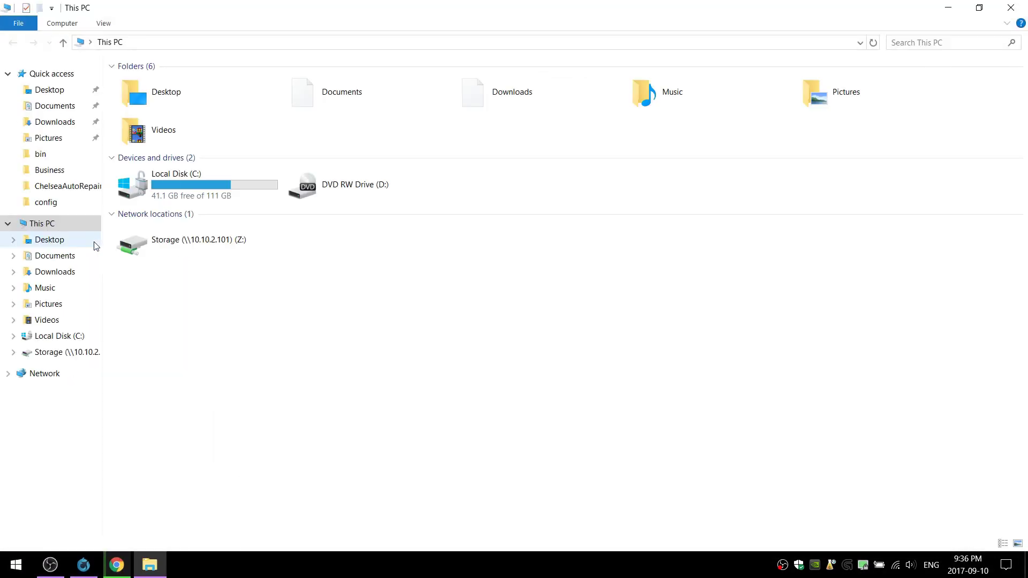
- Close File Explorer and search Windows for services to open the Services console
{"action": "left_click", "coordinate": [1010, 8]}
{"action": "key", "text": "super"}
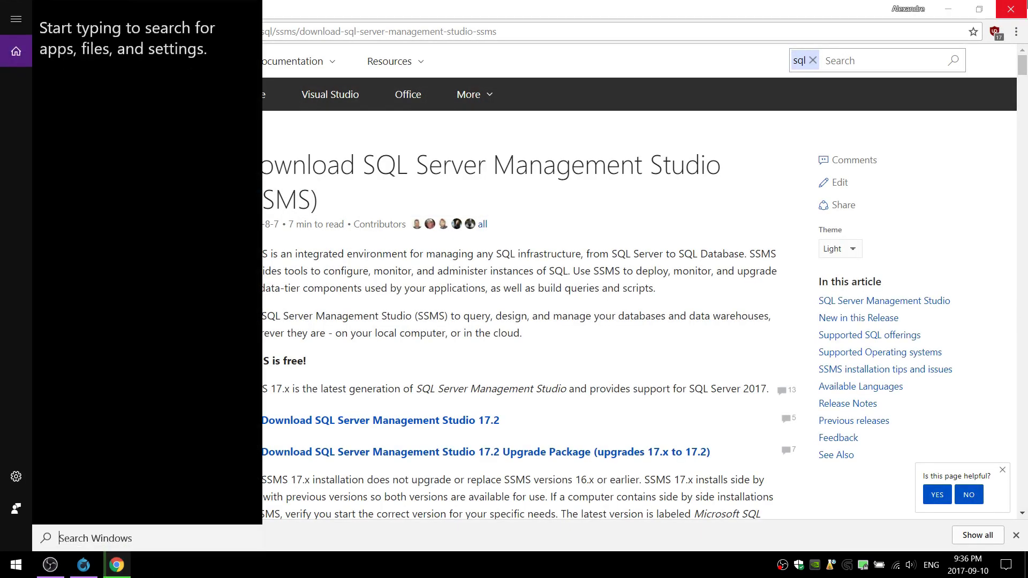
{"action": "type", "text": "ser"}
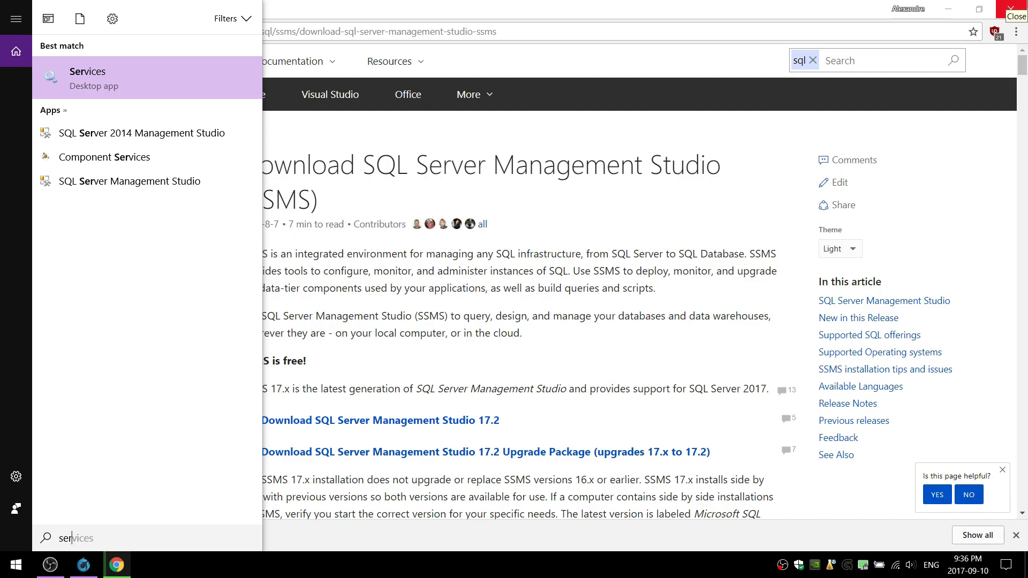
{"action": "type", "text": "vices"}
{"action": "key", "text": "Return"}
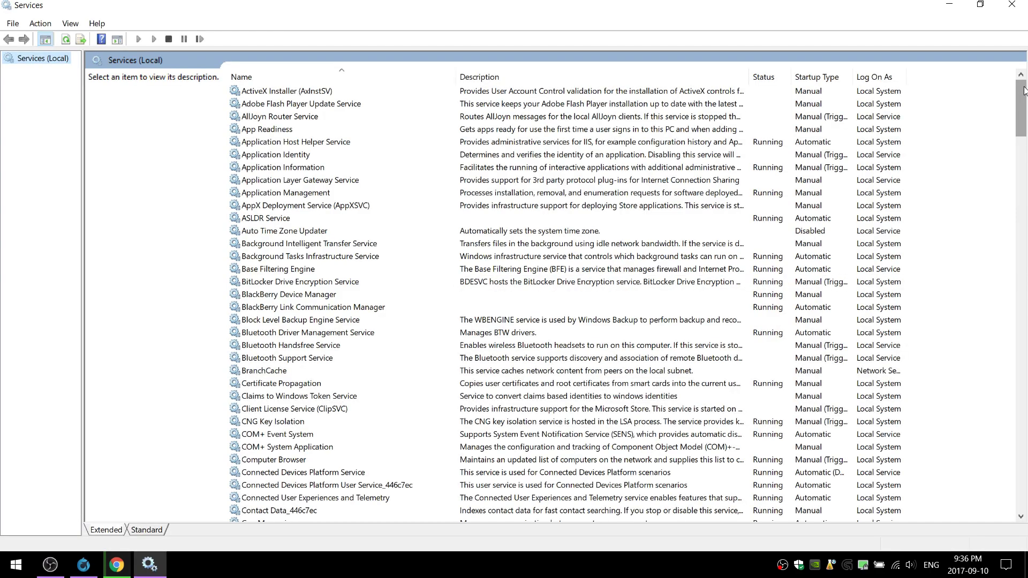
- Check the status of the SQL Server (SQLEXPRESS) service, then close the Services console
{"action": "left_click_drag", "start_coordinate": [1024, 91], "coordinate": [1016, 343]}
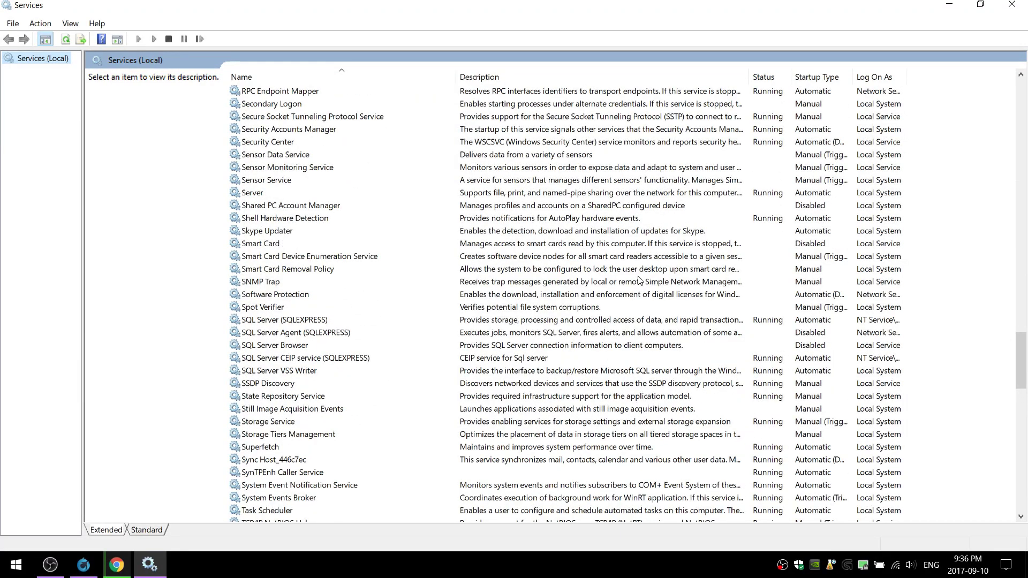
{"action": "left_click", "coordinate": [327, 324]}
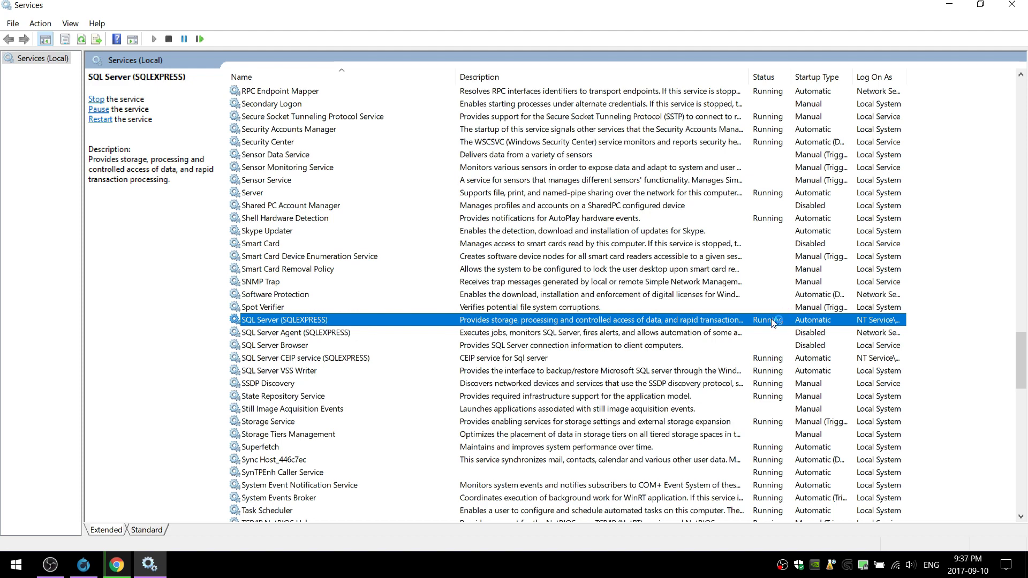
{"action": "left_click", "coordinate": [1011, 5]}
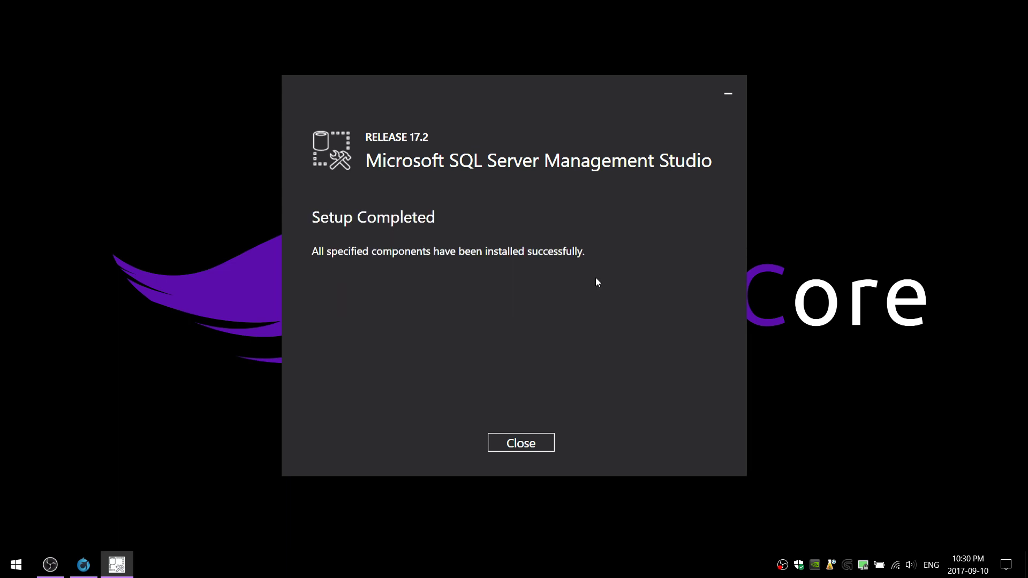
- Close the completed Management Studio setup, launch Microsoft SQL Server Management Studio, and connect to localhost\SQLEXPRESS
{"action": "left_click", "coordinate": [533, 439]}
{"action": "left_click", "coordinate": [16, 565]}
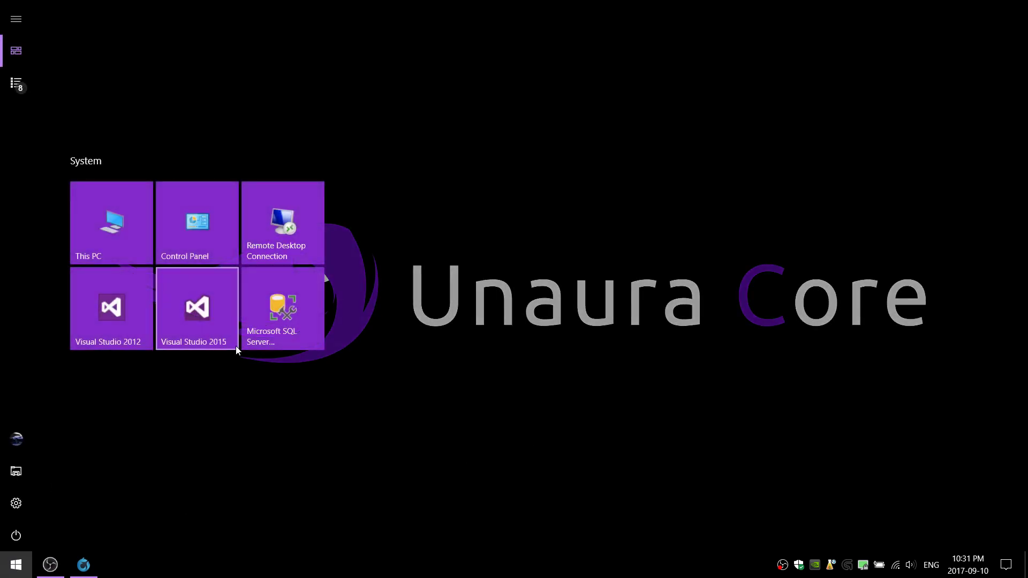
{"action": "left_click", "coordinate": [264, 316]}
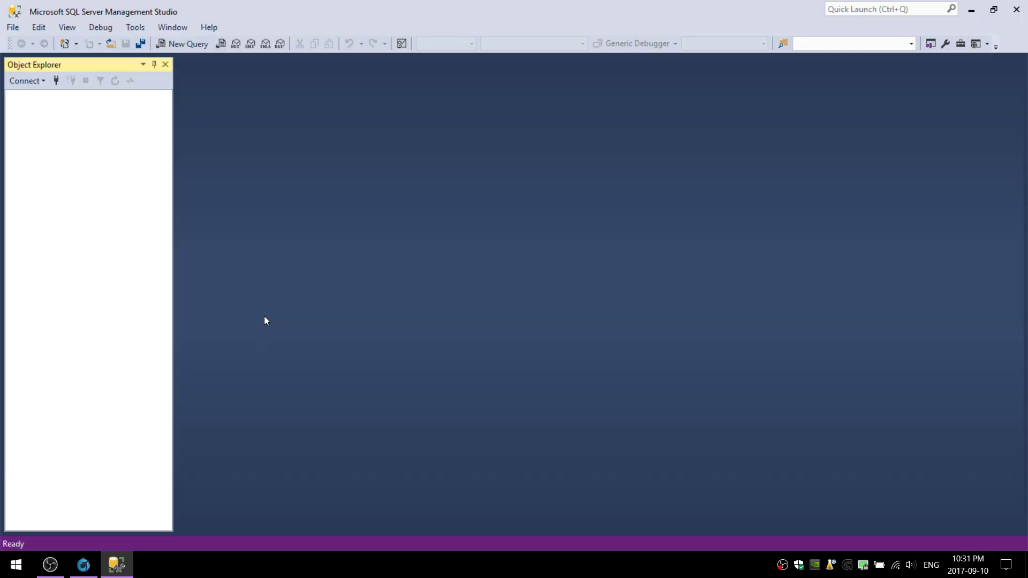
{"action": "type", "text": "localhost\\SQLEXPRESS"}
{"action": "key", "text": "Return"}
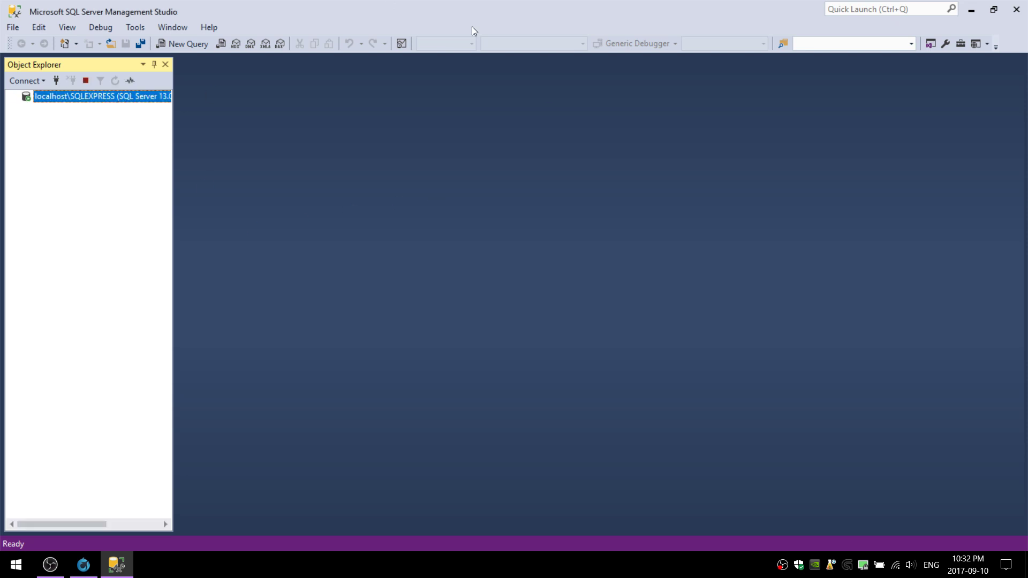
- Expand the server's Databases folder to inspect it, then disconnect from localhost\SQLEXPRESS
{"action": "left_click", "coordinate": [12, 97]}
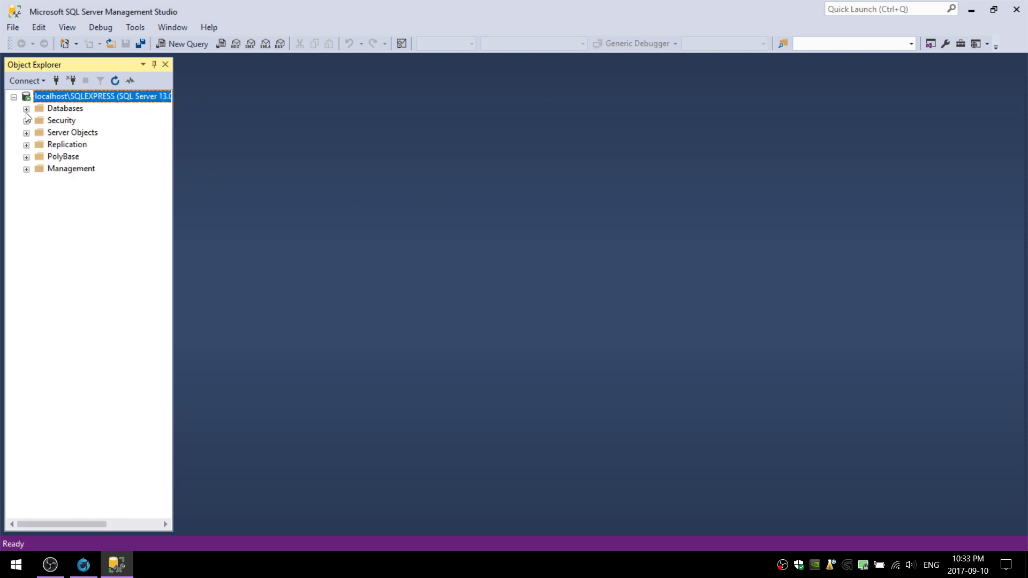
{"action": "left_click", "coordinate": [26, 109]}
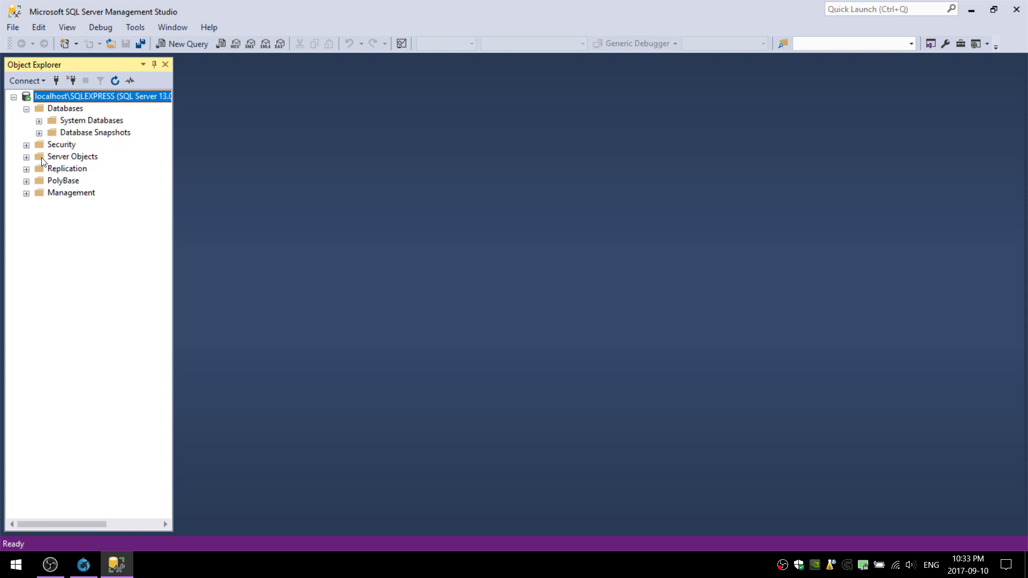
{"action": "right_click", "coordinate": [79, 97]}
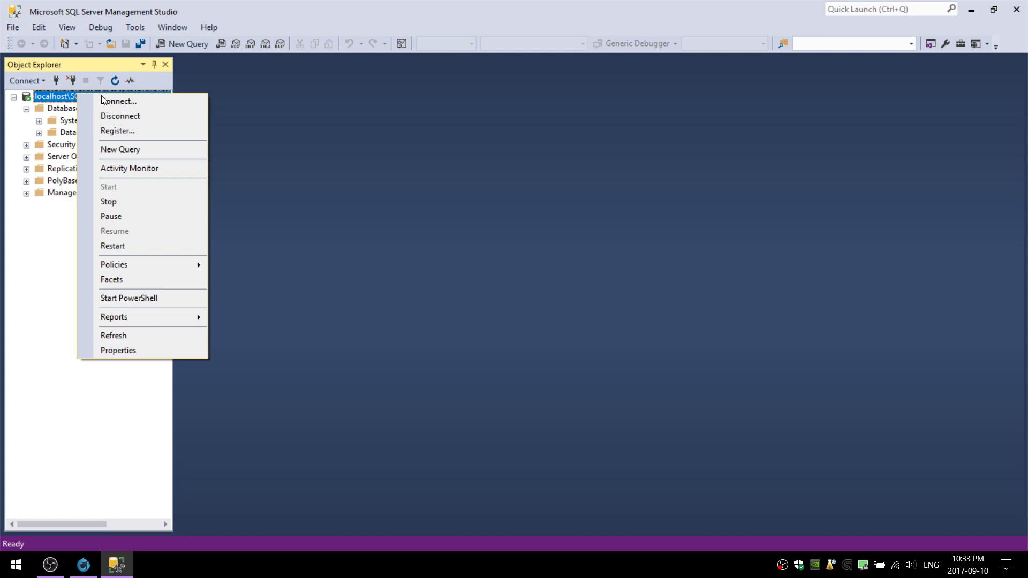
{"action": "left_click", "coordinate": [119, 116]}
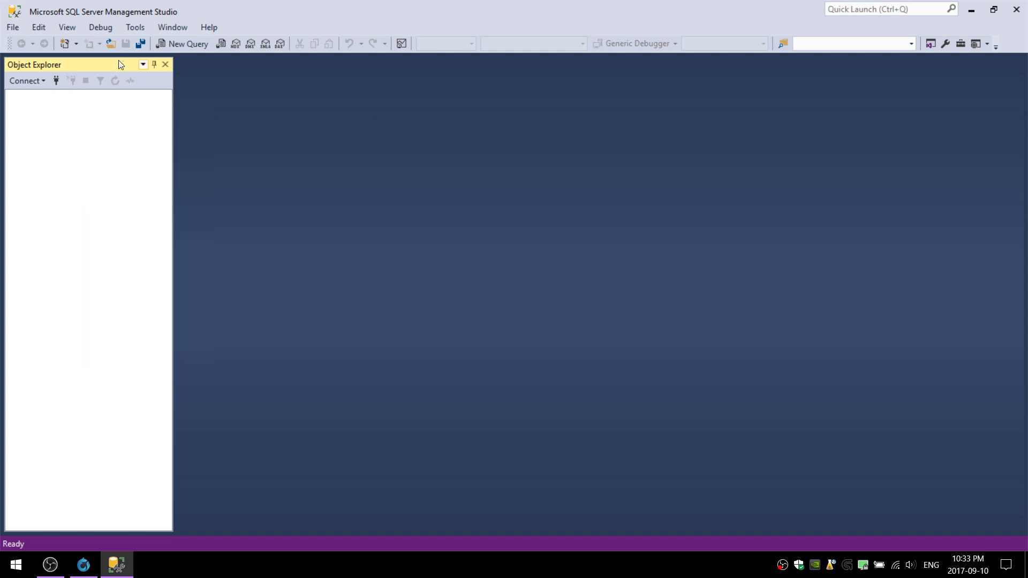
{"action": "left_click", "coordinate": [14, 82]}
{"action": "left_click", "coordinate": [14, 102]}
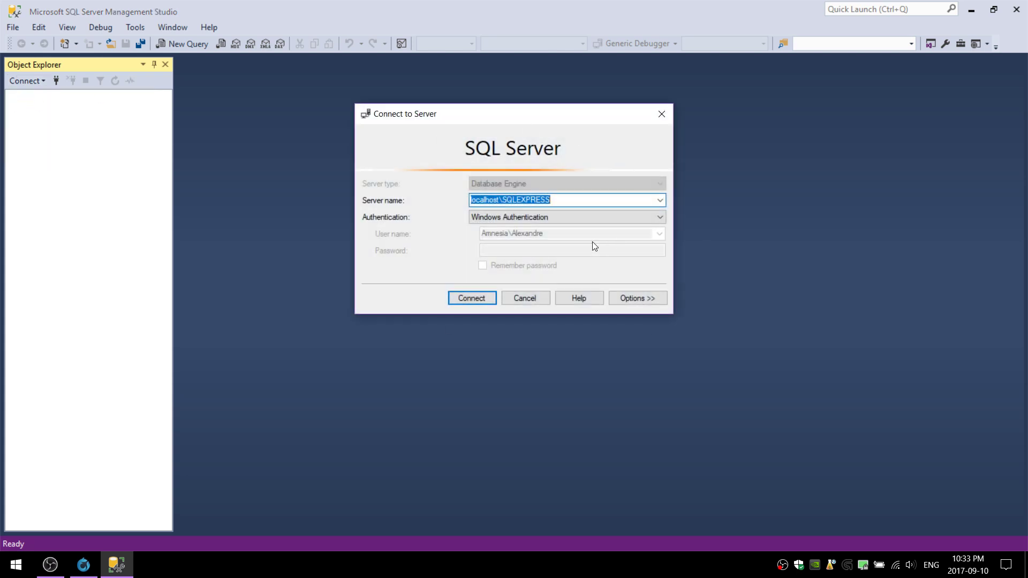
{"action": "left_click", "coordinate": [515, 300]}
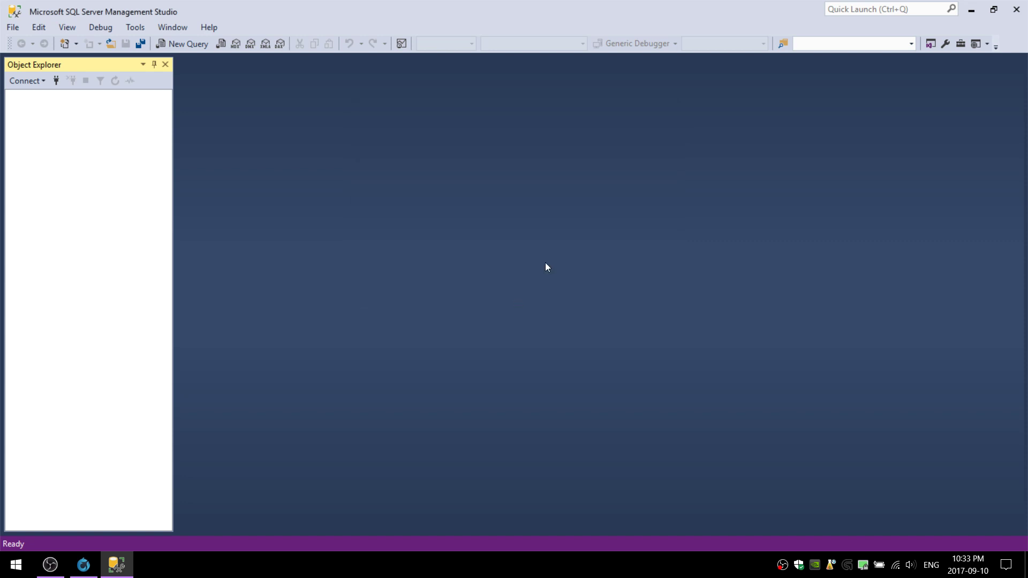
- Connect to the localhost\SQLEXPRESS database engine using SQL Server Authentication, with login sa and the account password
{"action": "left_click", "coordinate": [38, 77]}
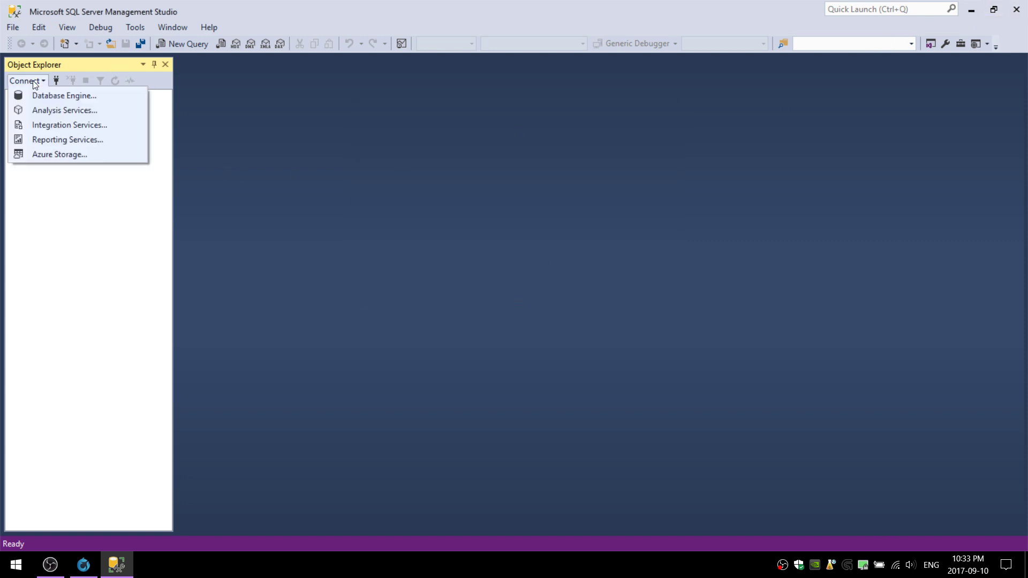
{"action": "left_click", "coordinate": [33, 95]}
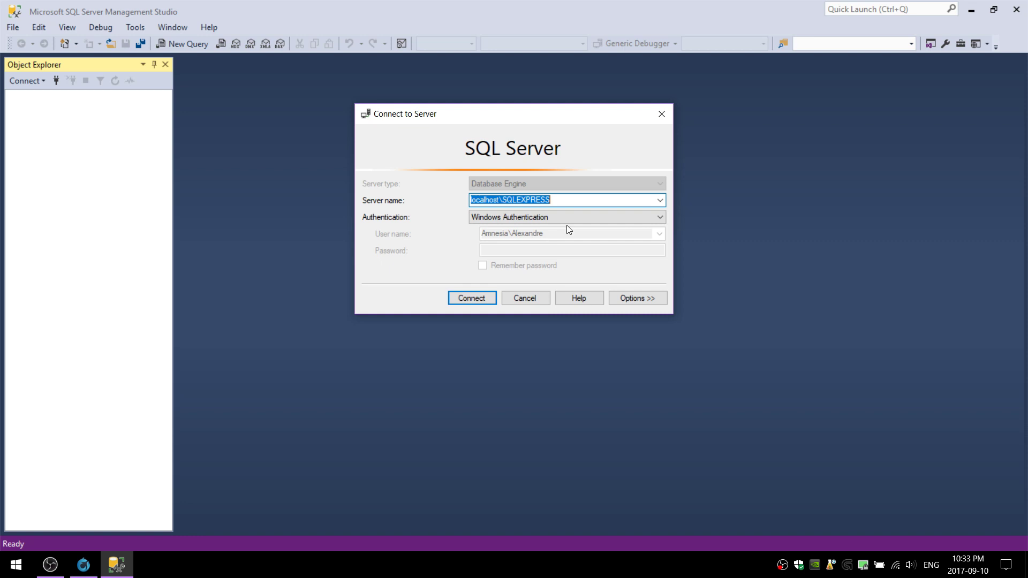
{"action": "left_click", "coordinate": [565, 221]}
{"action": "left_click", "coordinate": [550, 240]}
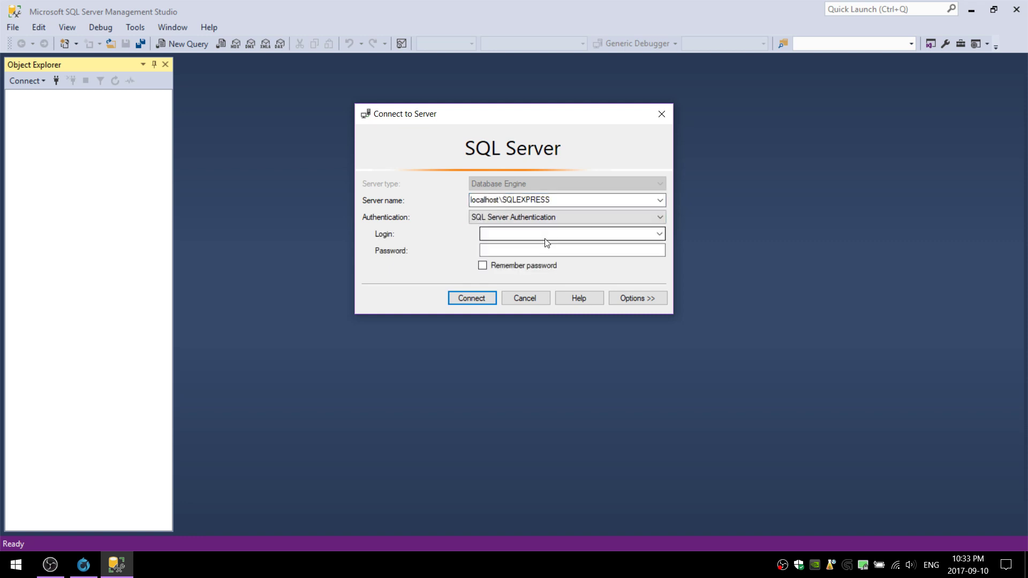
{"action": "left_click", "coordinate": [547, 234]}
{"action": "key", "text": "Tab"}
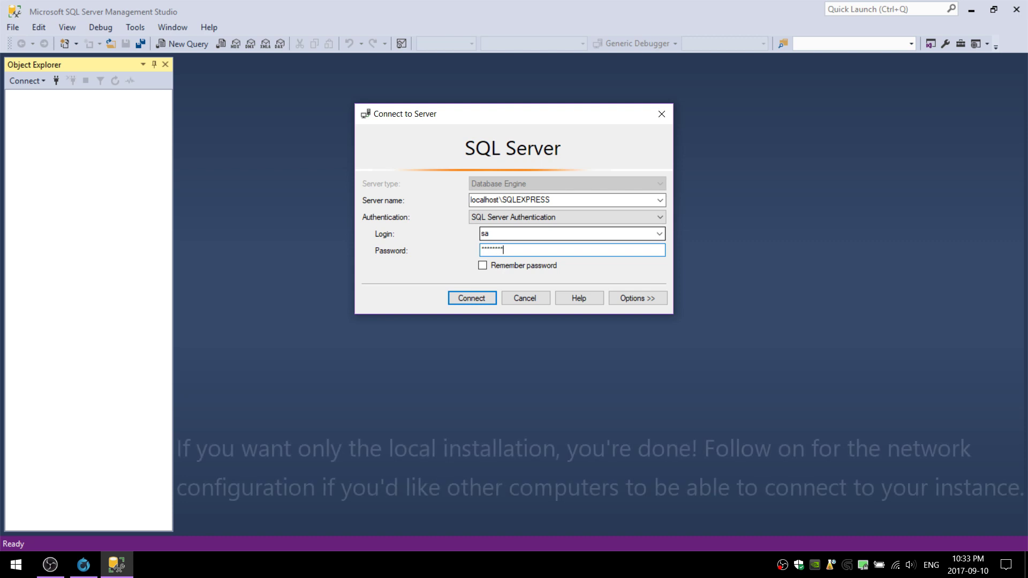
{"action": "key", "text": "Return"}
- Expand the Databases folder and look over the commands available for it, including New Database
{"action": "left_click", "coordinate": [31, 110]}
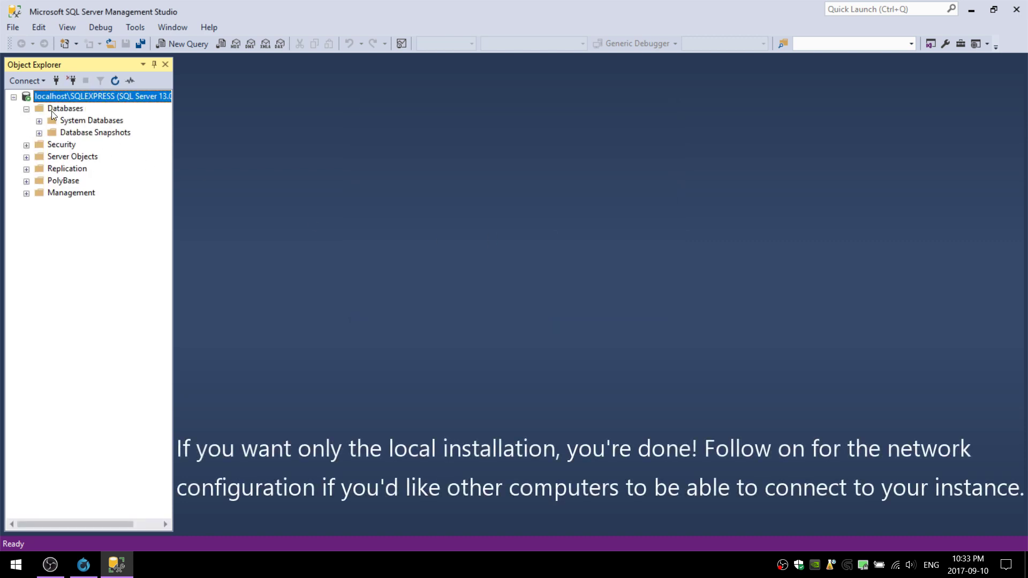
{"action": "right_click", "coordinate": [53, 111]}
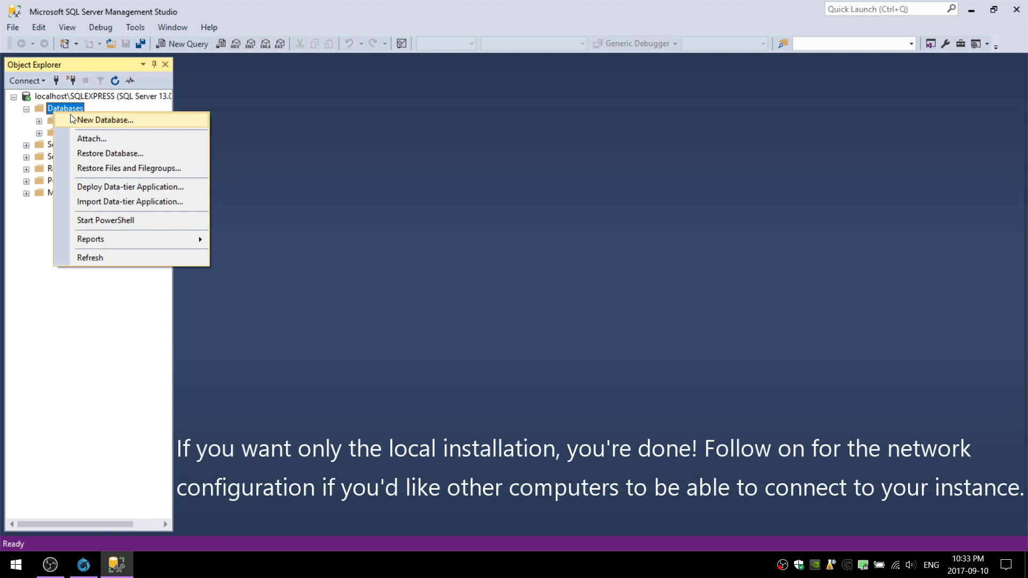
{"action": "left_click", "coordinate": [388, 175]}
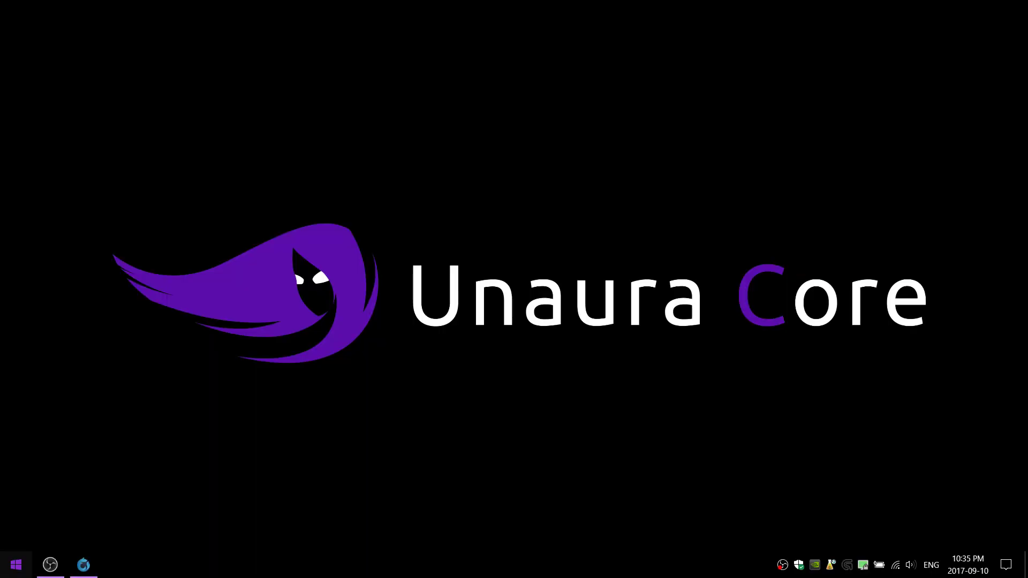
- Find the Microsoft SQL Server 2016 program group among all apps and open SQL Server 2016 Configuration Manager
{"action": "key", "text": "super"}
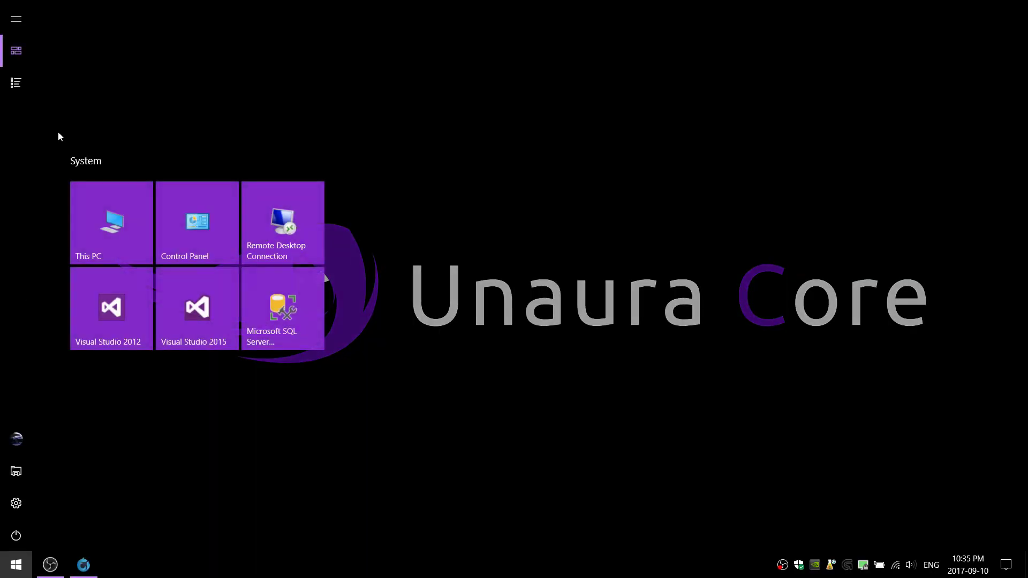
{"action": "left_click", "coordinate": [4, 76]}
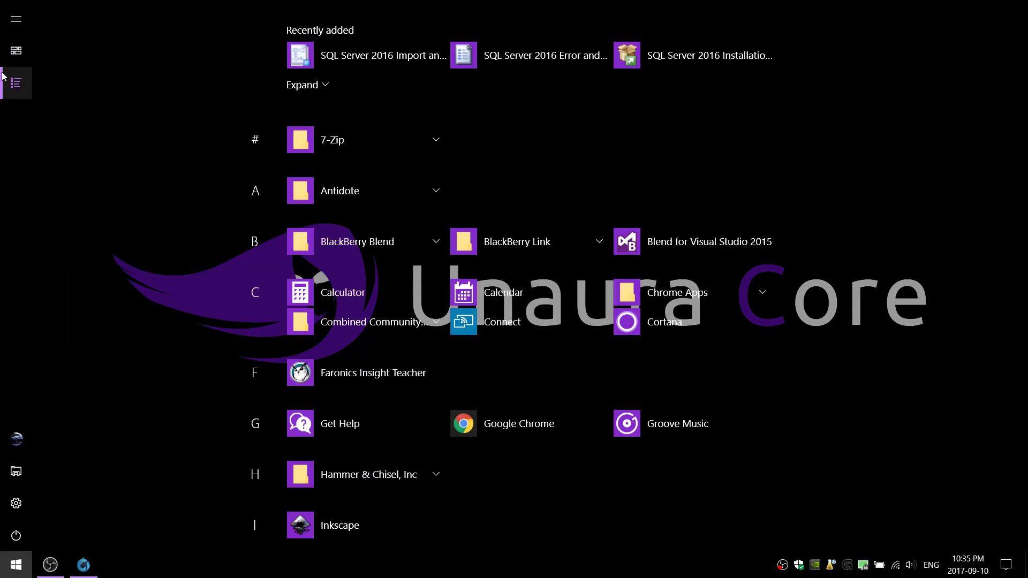
{"action": "scroll", "coordinate": [929, 303], "scroll_direction": "down", "scroll_amount": 10}
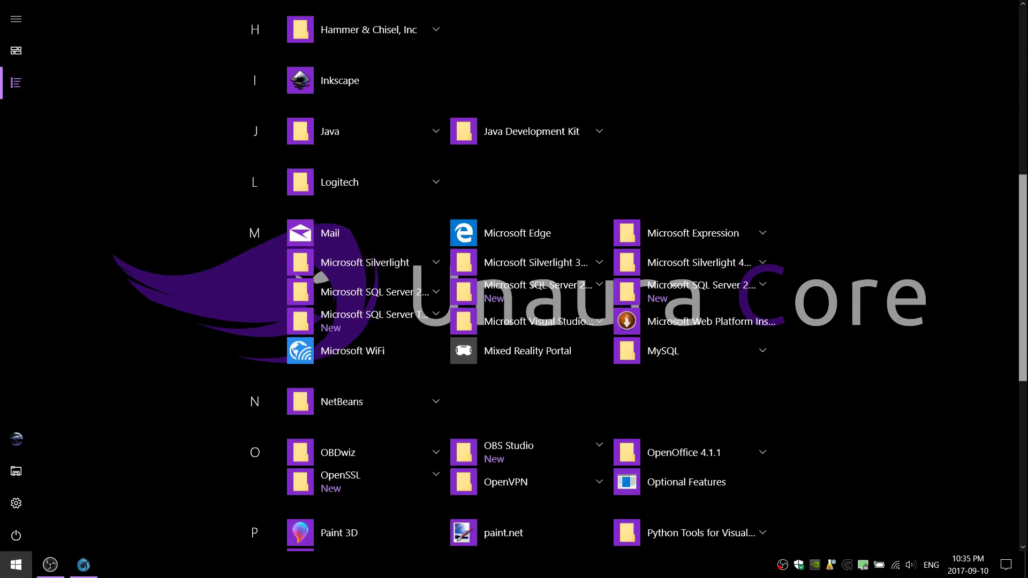
{"action": "left_click", "coordinate": [607, 196]}
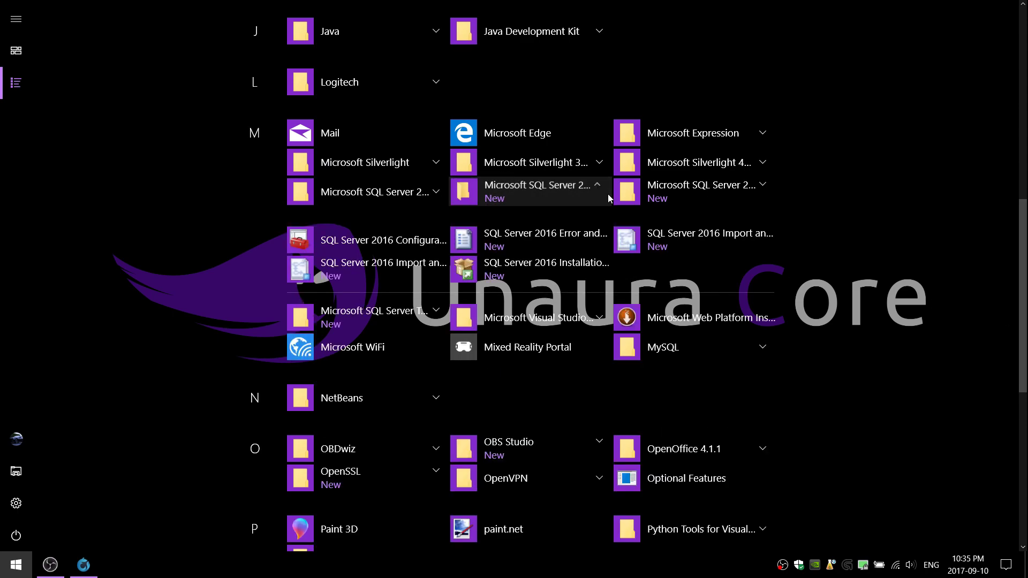
{"action": "left_click", "coordinate": [359, 249]}
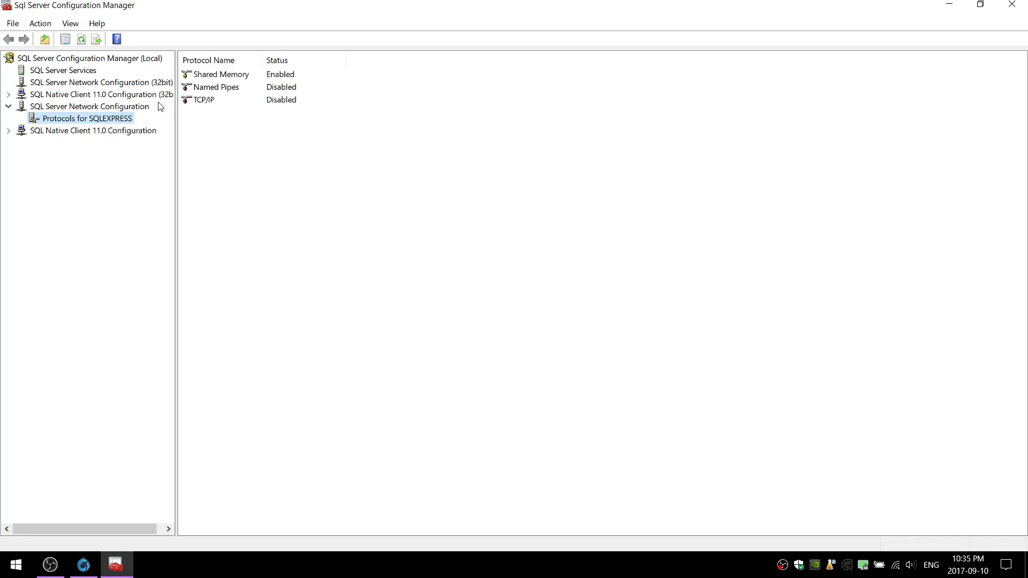
- Enable the TCP/IP protocol for SQLEXPRESS and acknowledge the service restart warning
{"action": "left_click", "coordinate": [194, 99]}
{"action": "right_click", "coordinate": [191, 98]}
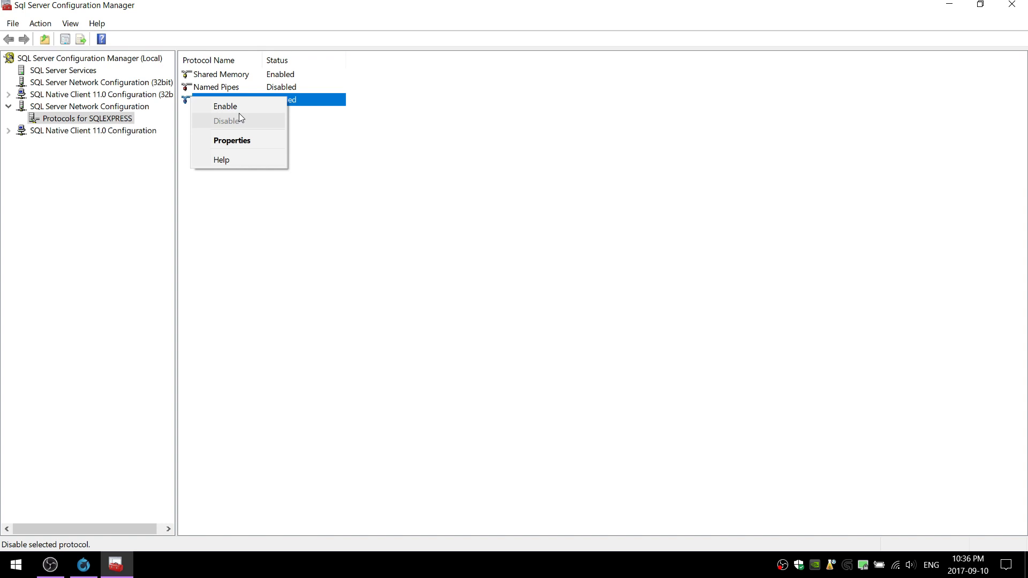
{"action": "left_click", "coordinate": [242, 105]}
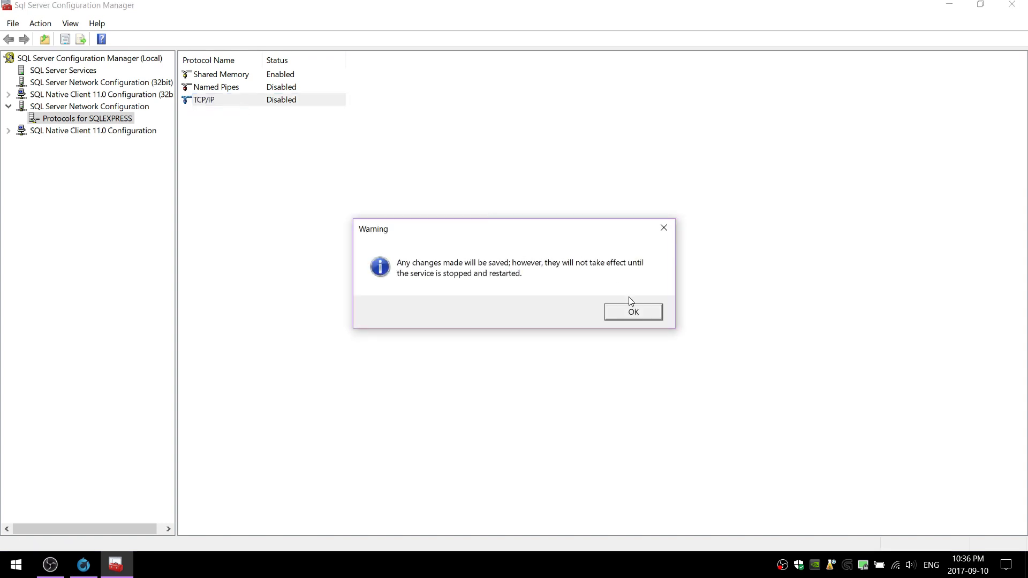
{"action": "left_click", "coordinate": [633, 314]}
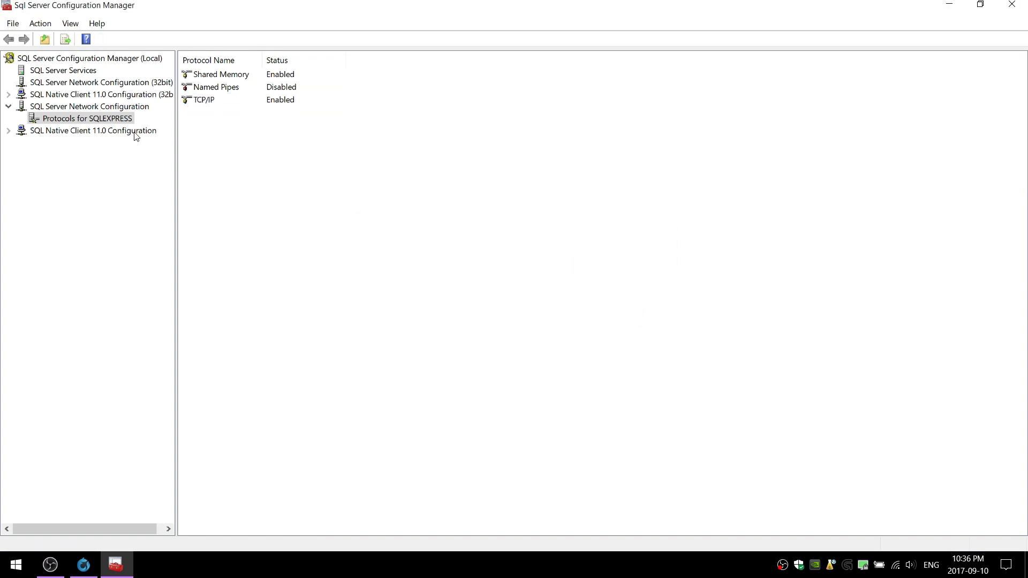
- Set the IPAll TCP port to 1433 in the SQLEXPRESS TCP/IP properties and acknowledge the restart warning
{"action": "left_click", "coordinate": [86, 69]}
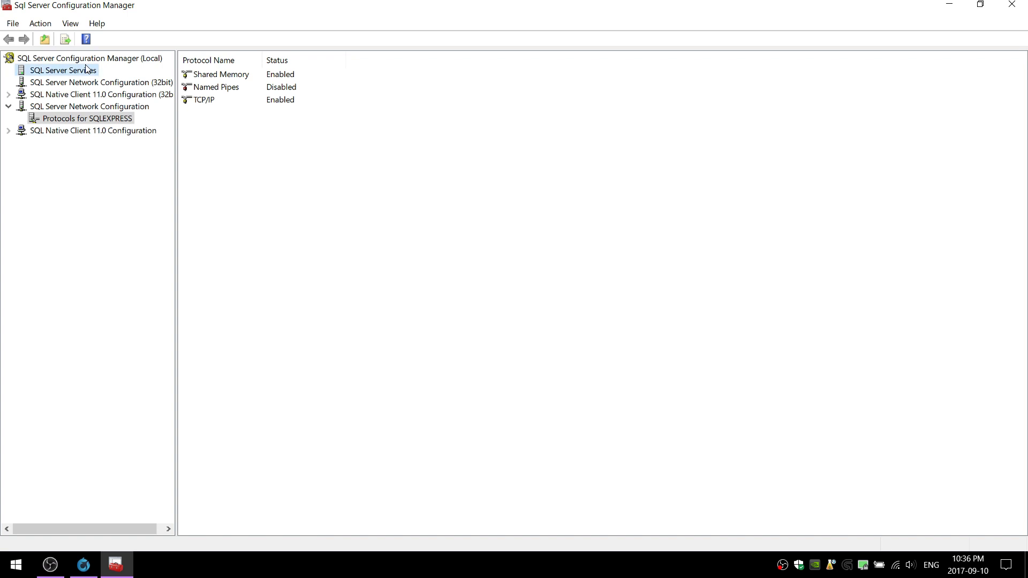
{"action": "left_click", "coordinate": [78, 120]}
{"action": "left_click", "coordinate": [222, 100]}
{"action": "right_click", "coordinate": [222, 100]}
{"action": "left_click", "coordinate": [243, 143]}
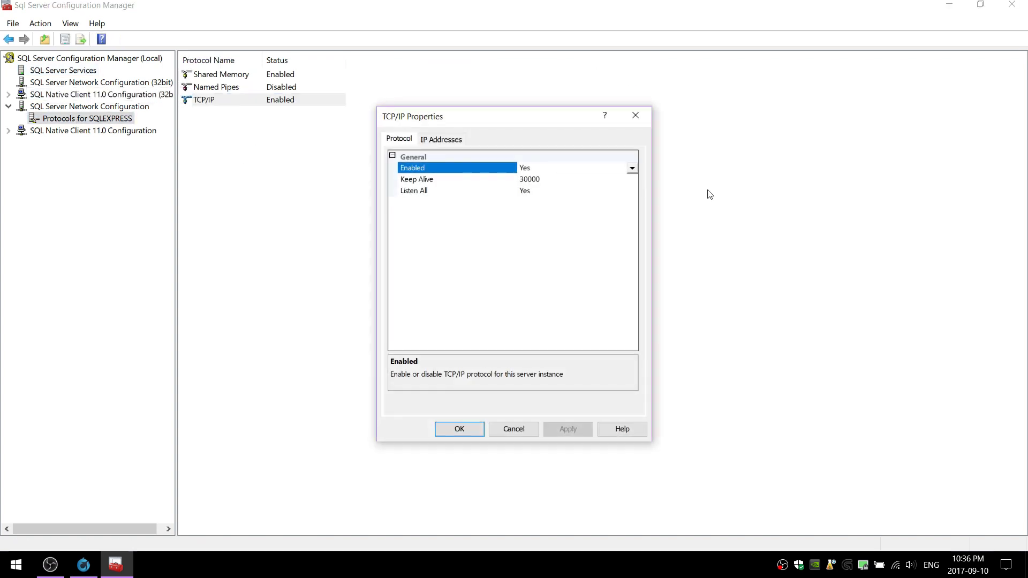
{"action": "left_click", "coordinate": [439, 138]}
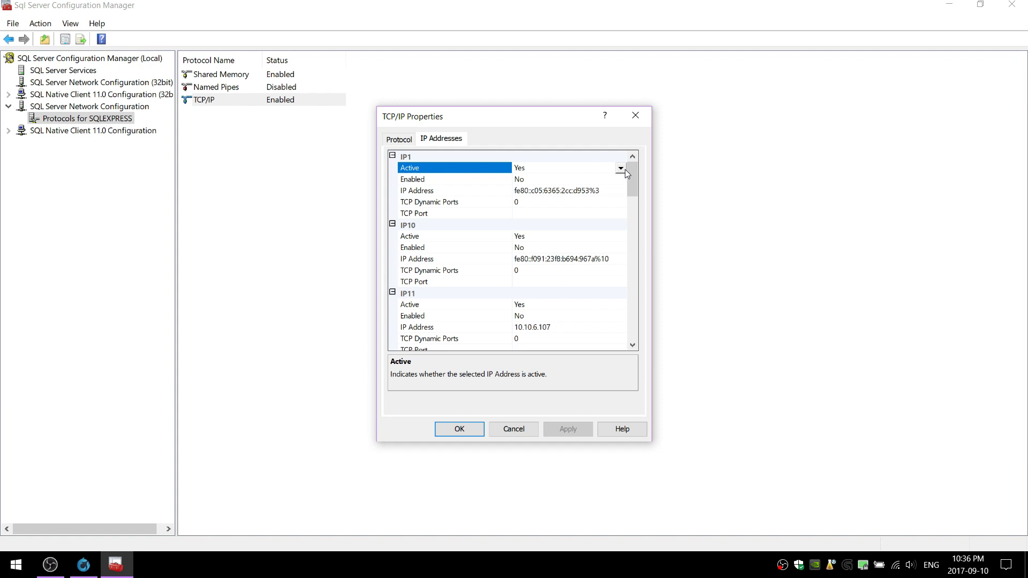
{"action": "left_click_drag", "start_coordinate": [631, 170], "coordinate": [663, 328]}
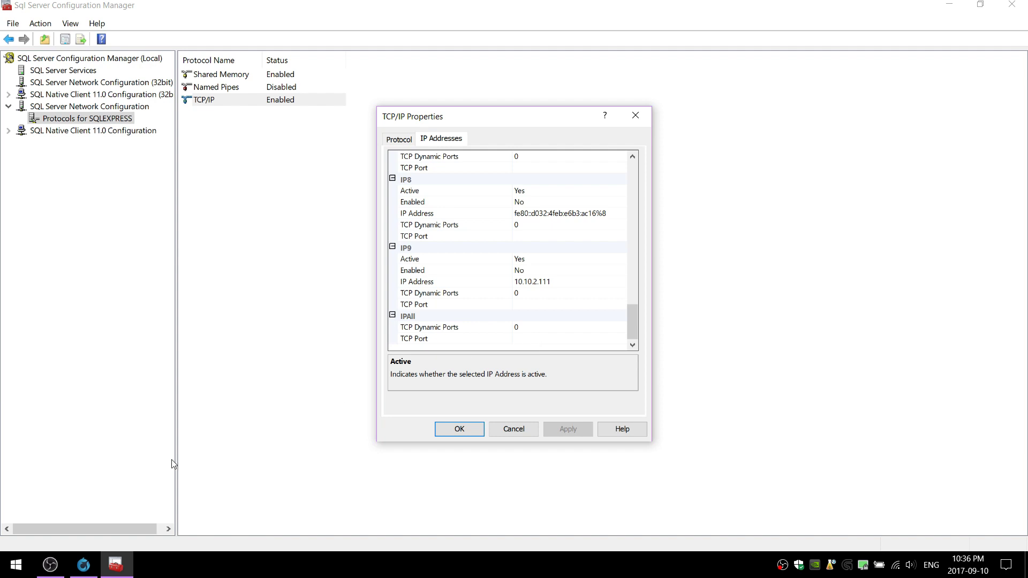
{"action": "left_click", "coordinate": [542, 341]}
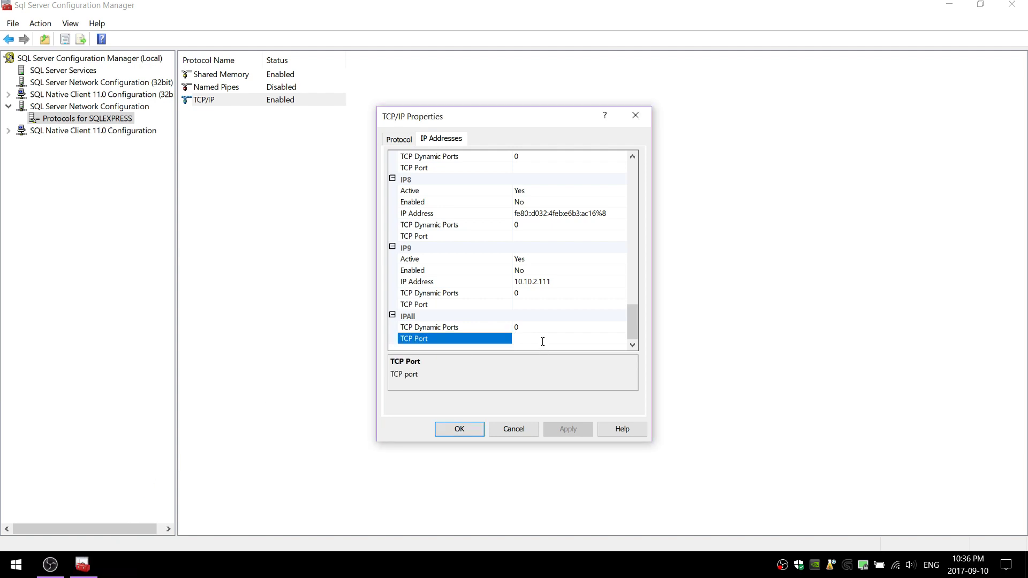
{"action": "type", "text": "1433"}
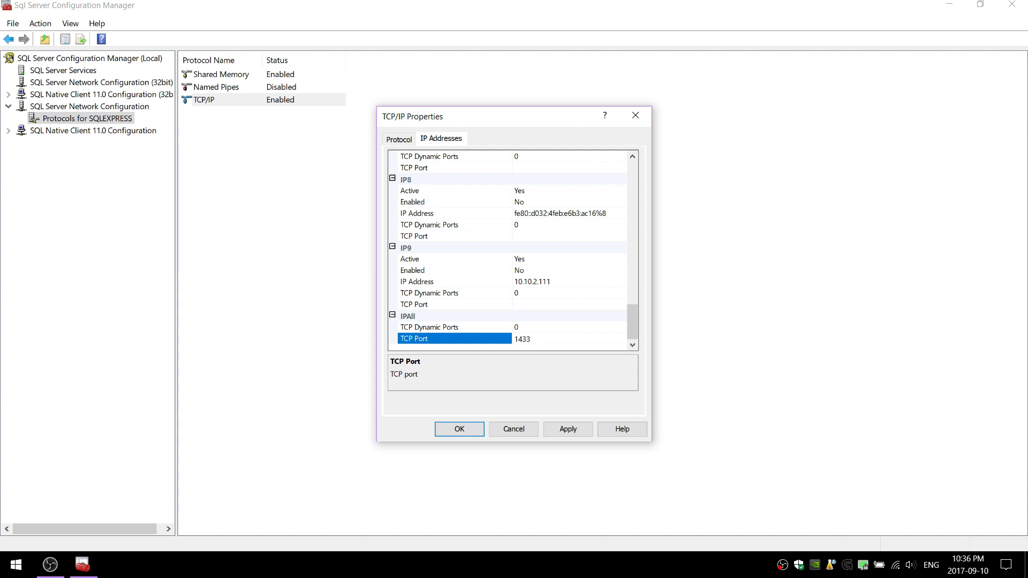
{"action": "left_click", "coordinate": [461, 427]}
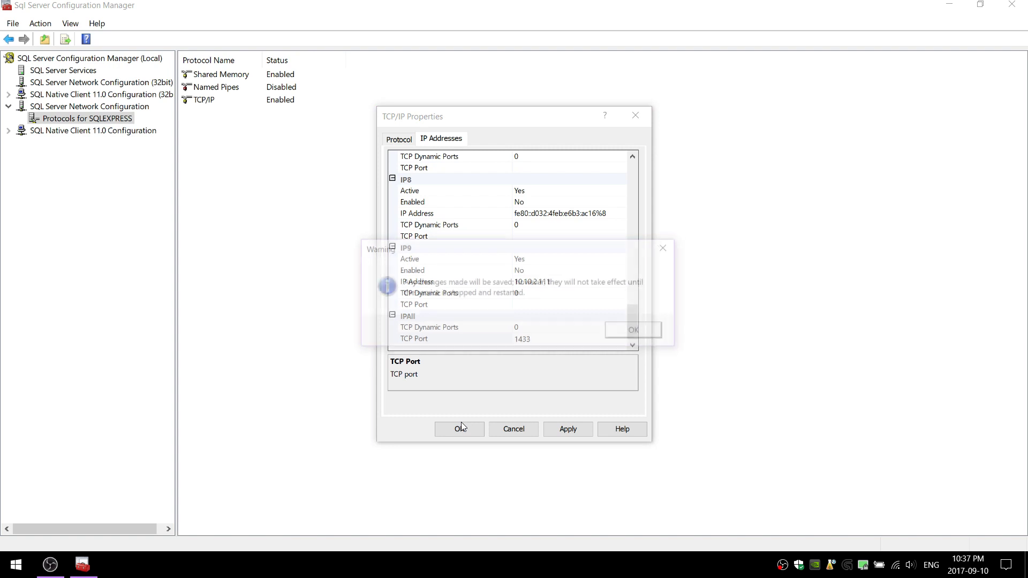
{"action": "left_click", "coordinate": [637, 332]}
- Restart the SQL Server (SQLEXPRESS) service
{"action": "left_click", "coordinate": [95, 71]}
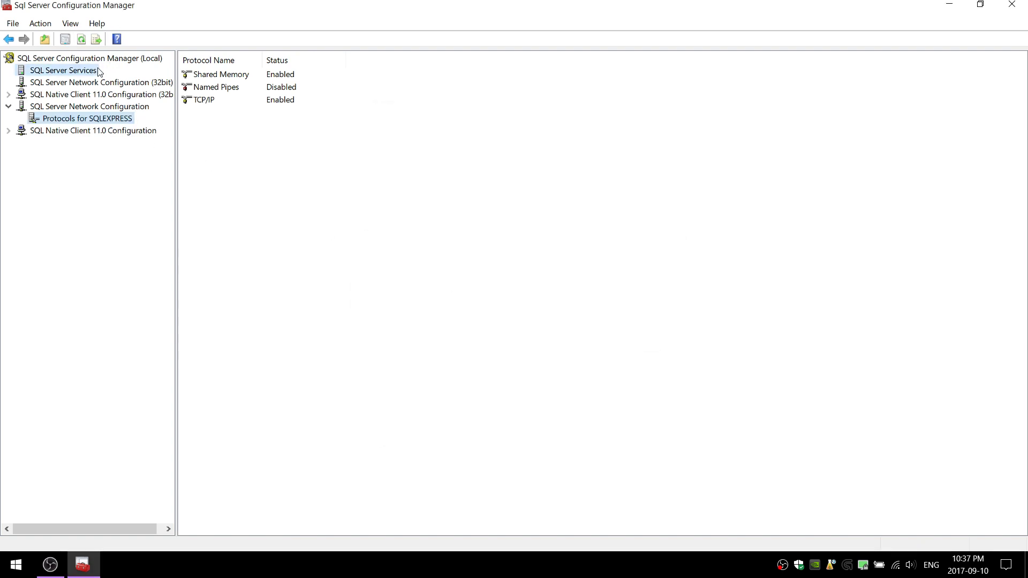
{"action": "right_click", "coordinate": [193, 91]}
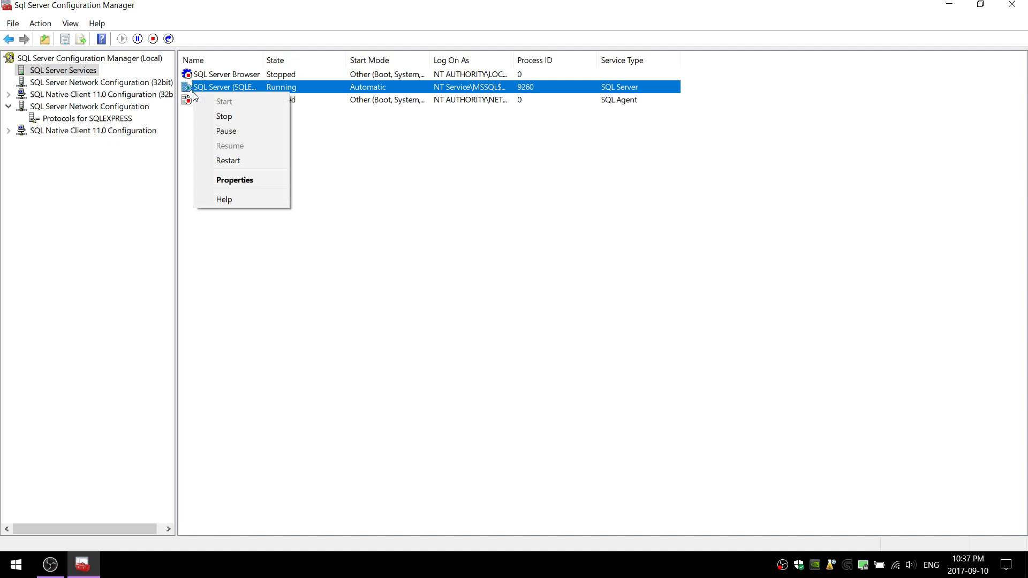
{"action": "left_click", "coordinate": [240, 160]}
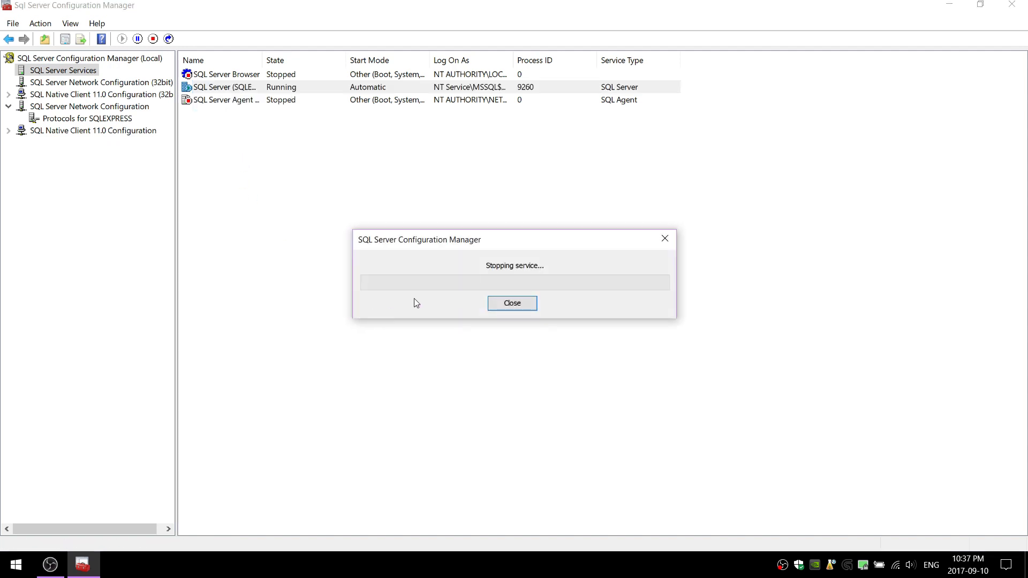
- Open Windows Firewall with Advanced Security and show its inbound rules
{"action": "key", "text": "super"}
{"action": "type", "text": "wind"}
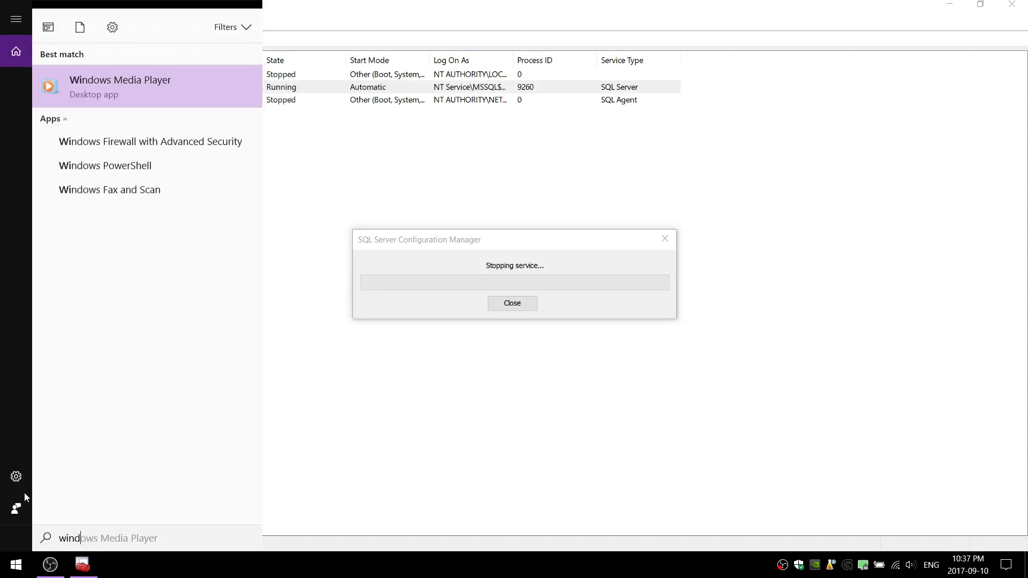
{"action": "type", "text": "ows firewall"}
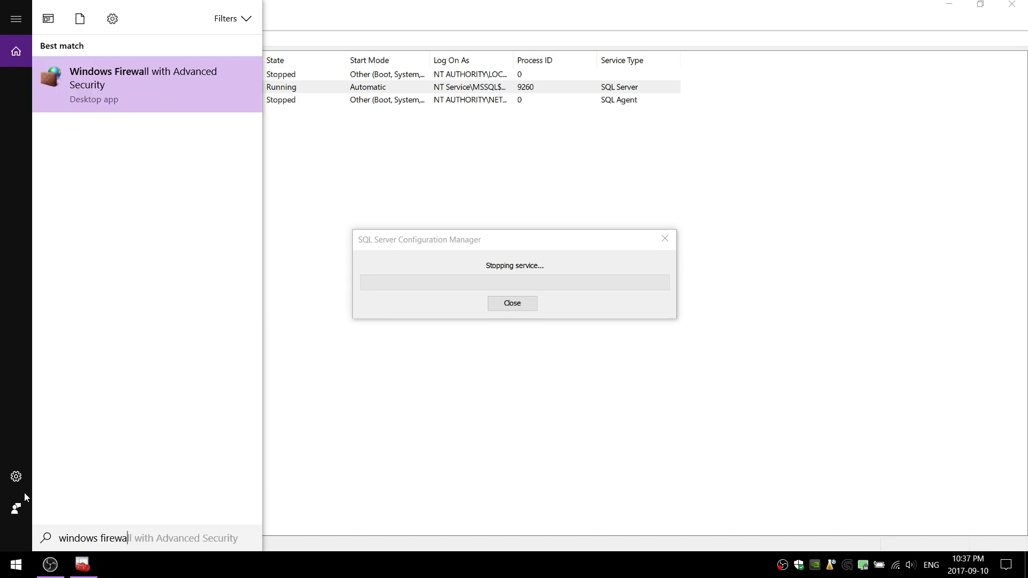
{"action": "key", "text": "Return"}
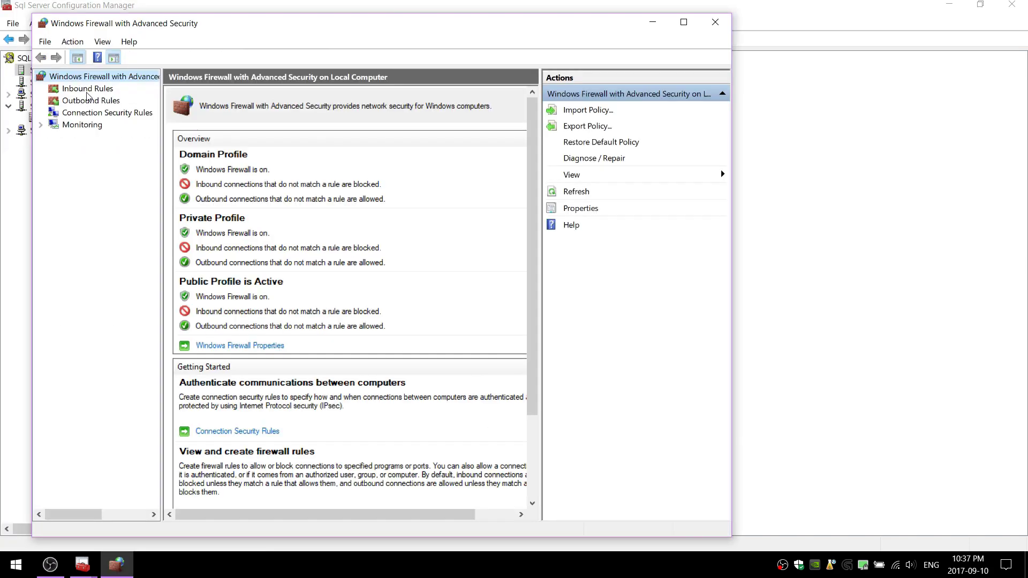
{"action": "key", "text": "Down"}
- Review the profiles, protocol and ports, and scope of the SQLServer inbound rule, and close the firewall window
{"action": "left_click_drag", "start_coordinate": [526, 108], "coordinate": [561, 171]}
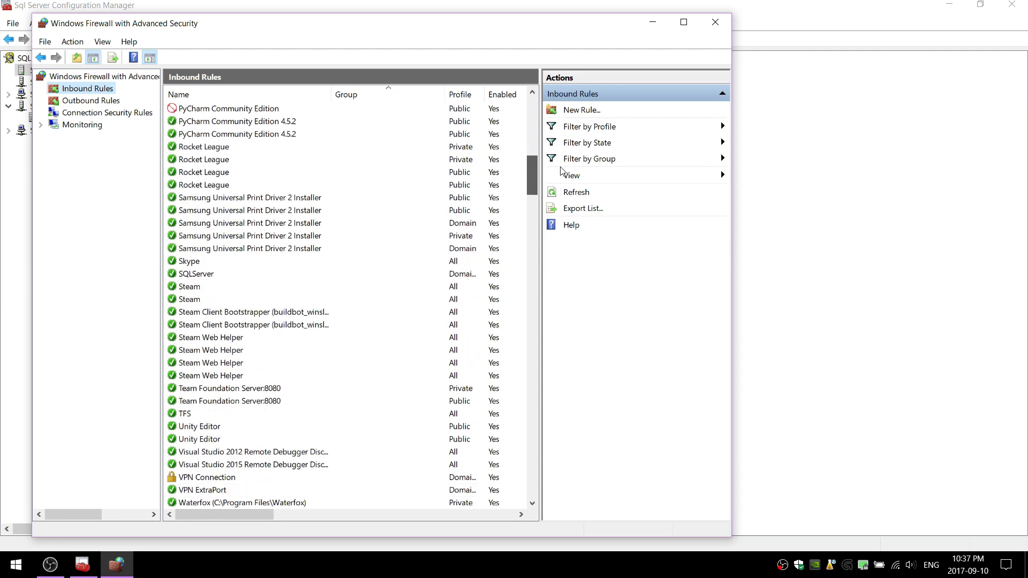
{"action": "double_click", "coordinate": [375, 278]}
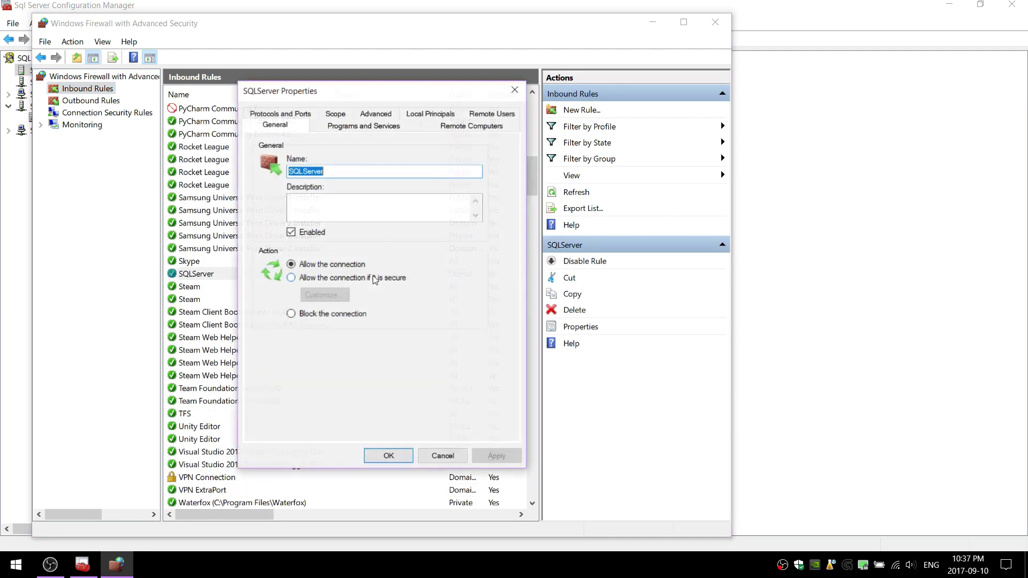
{"action": "left_click", "coordinate": [369, 115]}
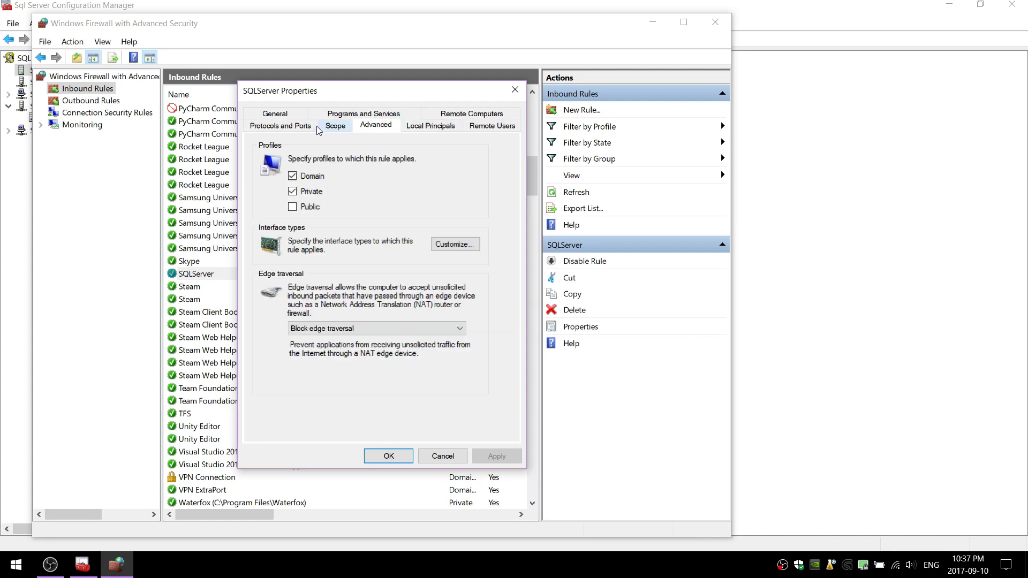
{"action": "left_click", "coordinate": [299, 126]}
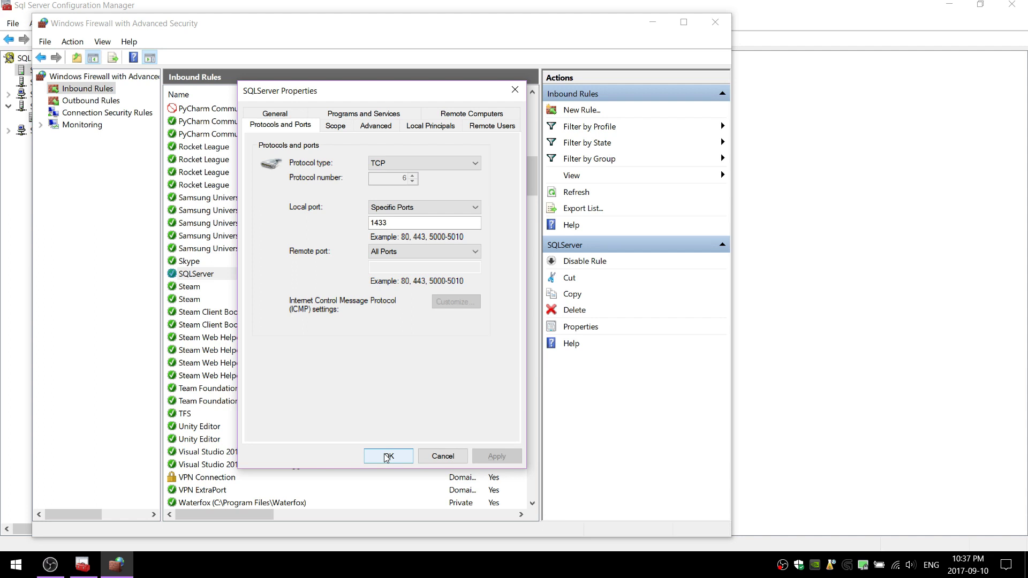
{"action": "left_click", "coordinate": [344, 127]}
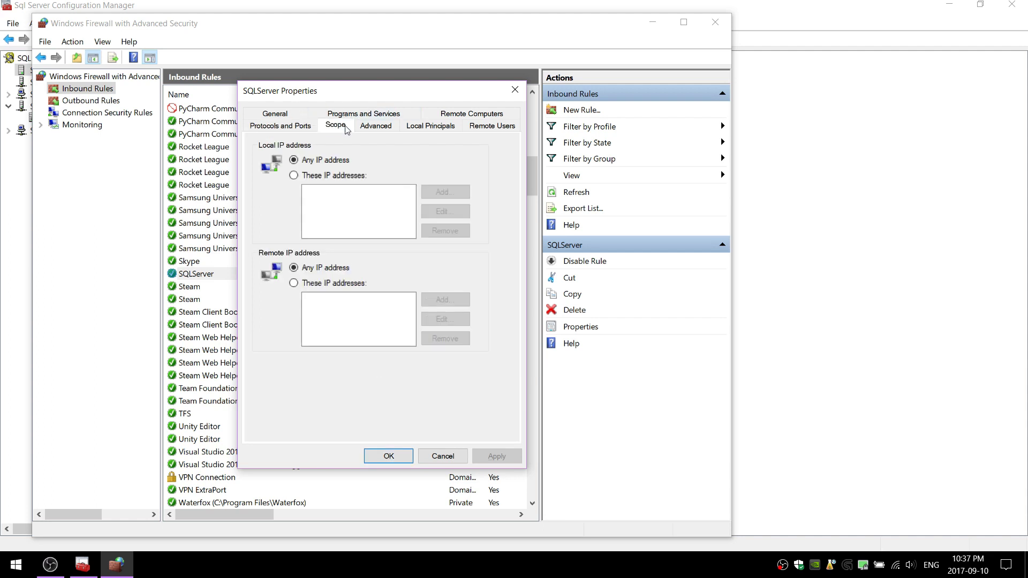
{"action": "left_click", "coordinate": [388, 128]}
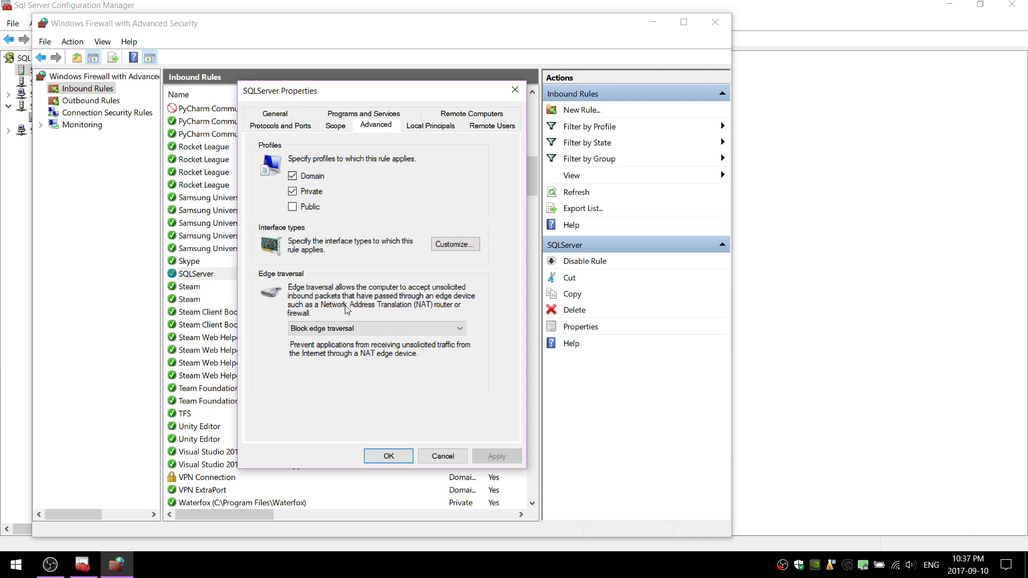
{"action": "left_click", "coordinate": [369, 457]}
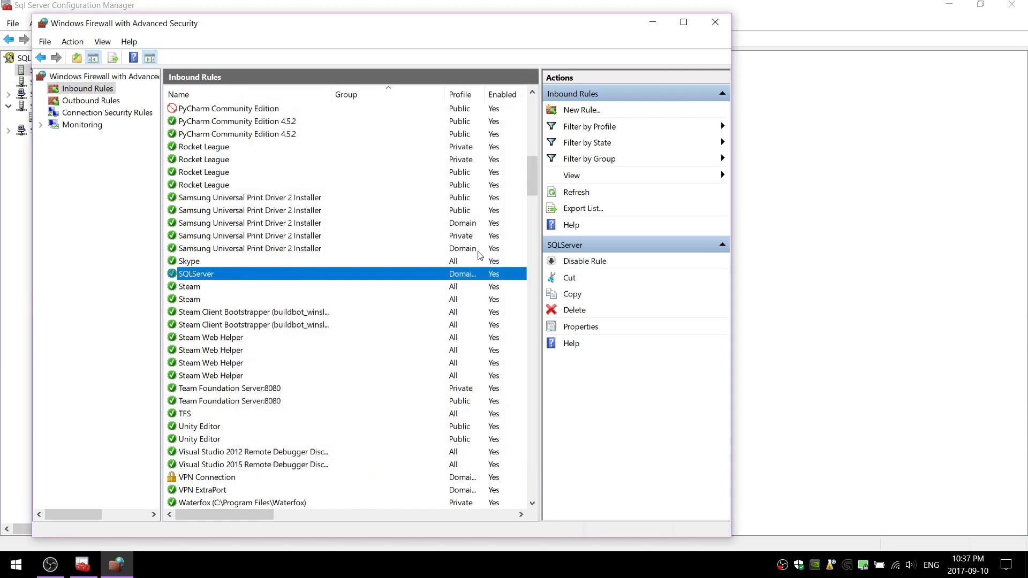
{"action": "left_click", "coordinate": [718, 17]}
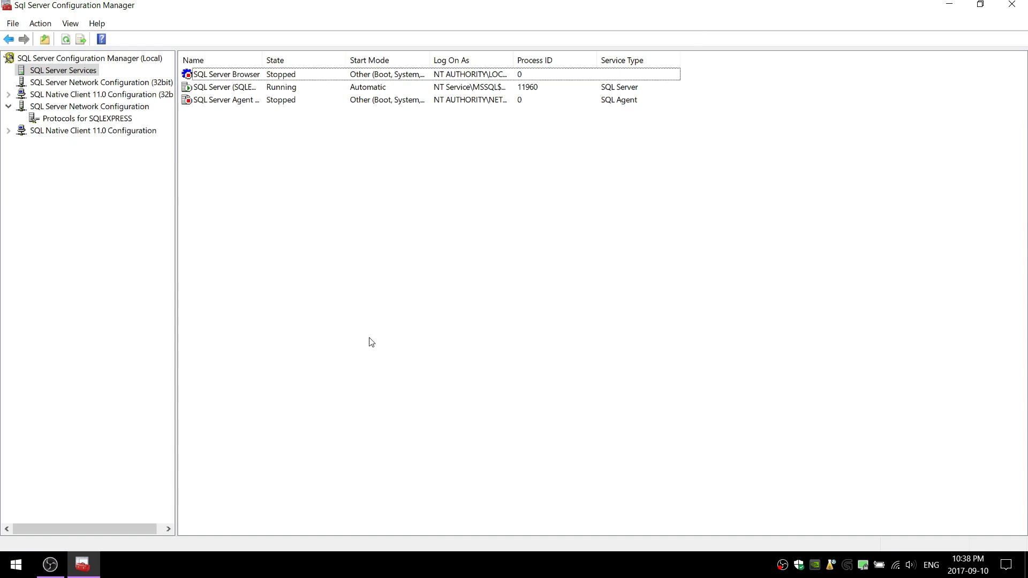
- Check the active networks' types in Control Panel's Network and Sharing Center and close it
{"action": "key", "text": "super"}
{"action": "type", "text": "c"}
{"action": "key", "text": "Return"}
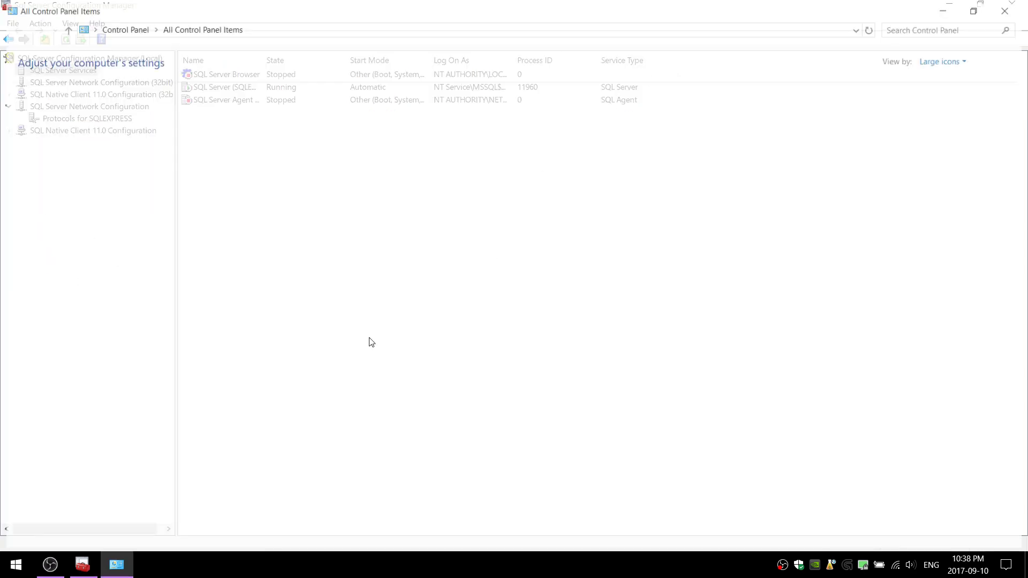
{"action": "left_click", "coordinate": [583, 249]}
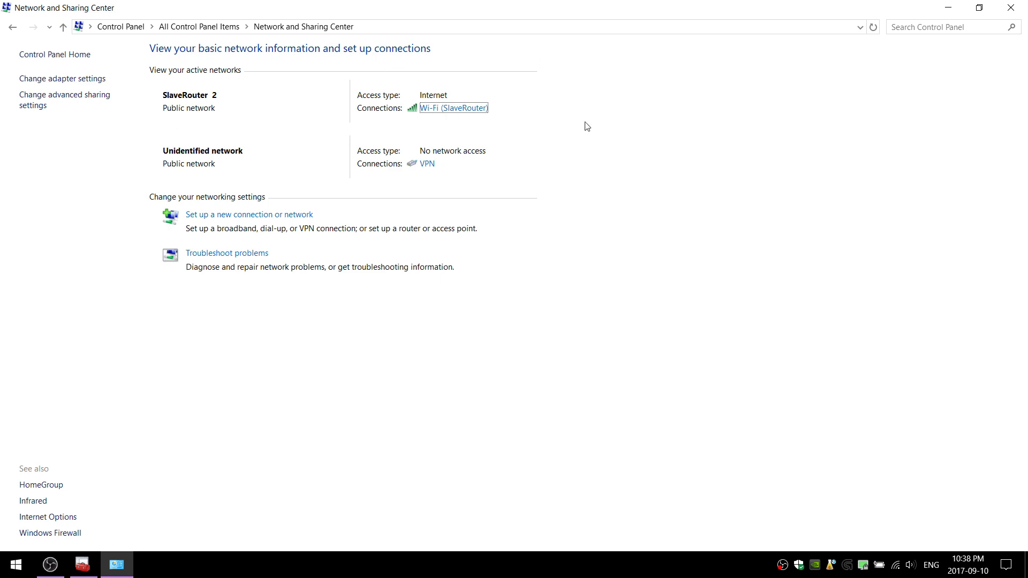
{"action": "left_click", "coordinate": [1011, 8]}
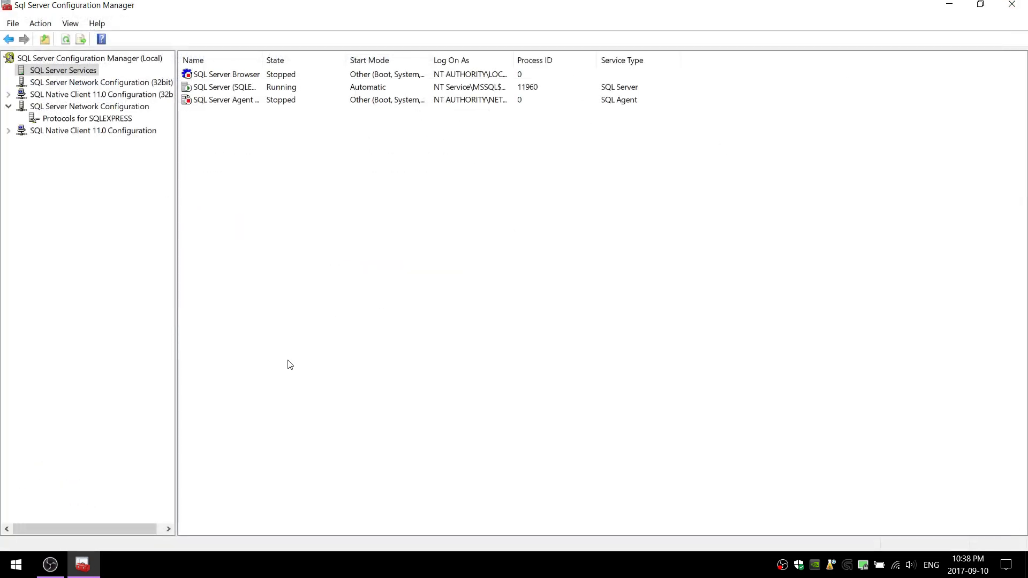
- Reopen Windows Firewall with Advanced Security and list the inbound rules
{"action": "key", "text": "super"}
{"action": "type", "text": "wi"}
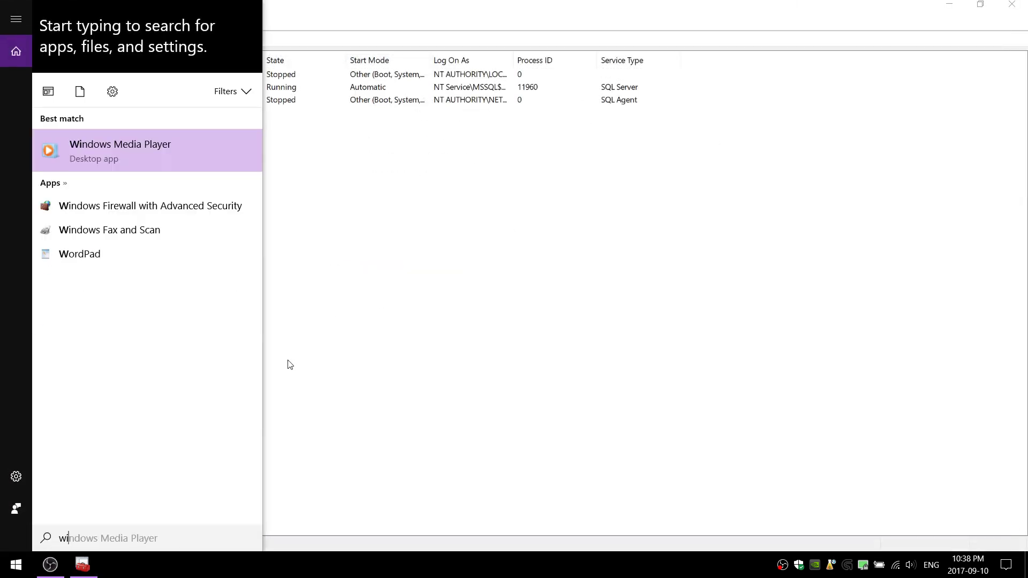
{"action": "type", "text": "ndows fire"}
{"action": "key", "text": "Return"}
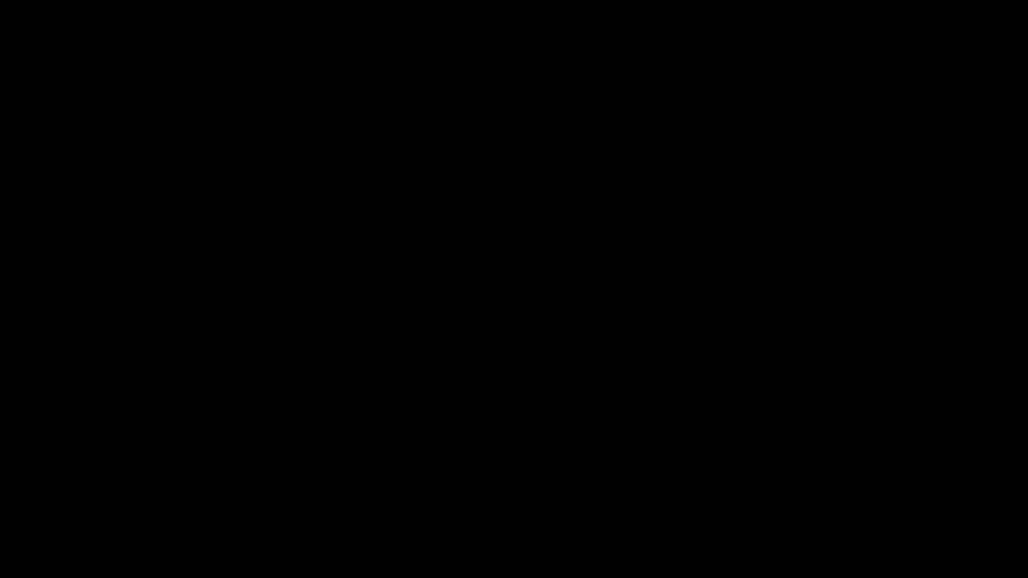
{"action": "left_click", "coordinate": [97, 92]}
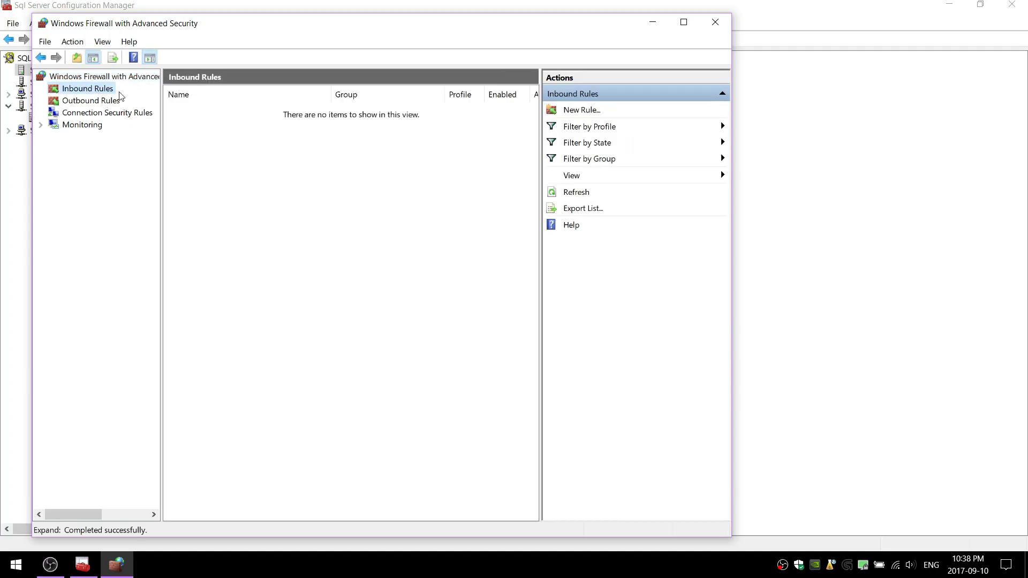
- Apply the SQLServer inbound rule to the Public profile as well, save it and close the firewall window
{"action": "left_click_drag", "start_coordinate": [512, 258], "coordinate": [514, 198]}
{"action": "double_click", "coordinate": [219, 161]}
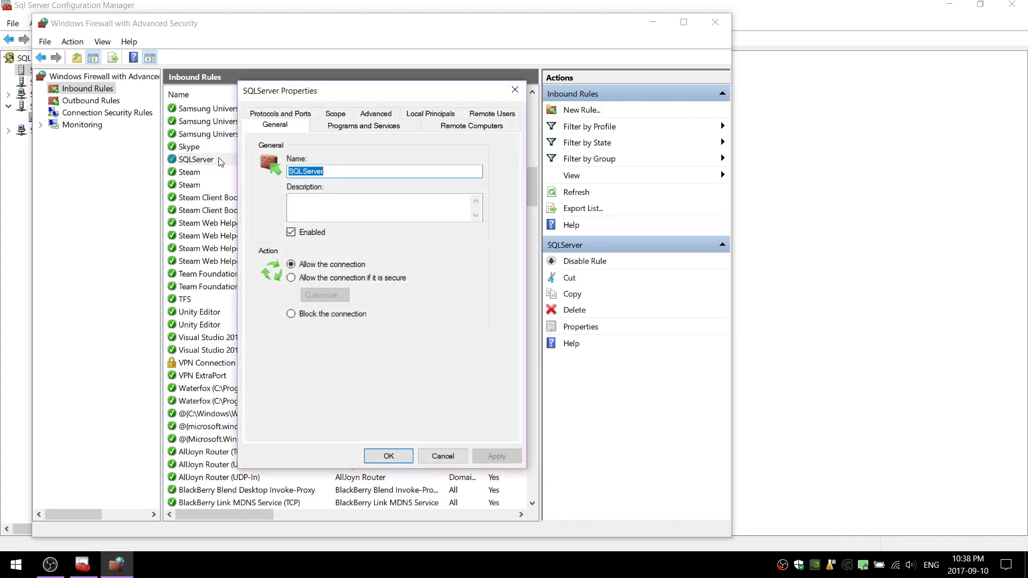
{"action": "left_click", "coordinate": [339, 114]}
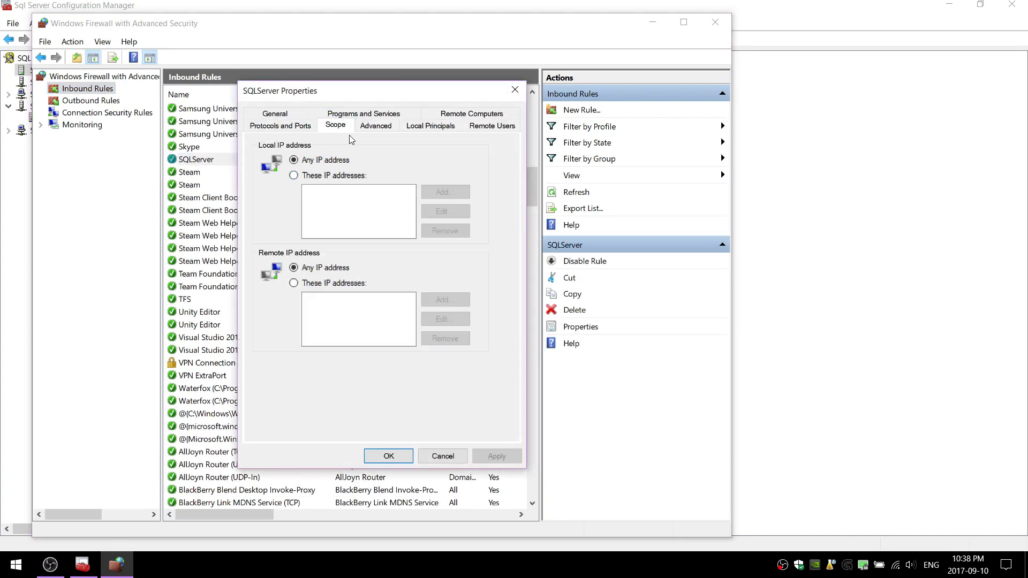
{"action": "left_click", "coordinate": [373, 127]}
{"action": "left_click", "coordinate": [304, 208]}
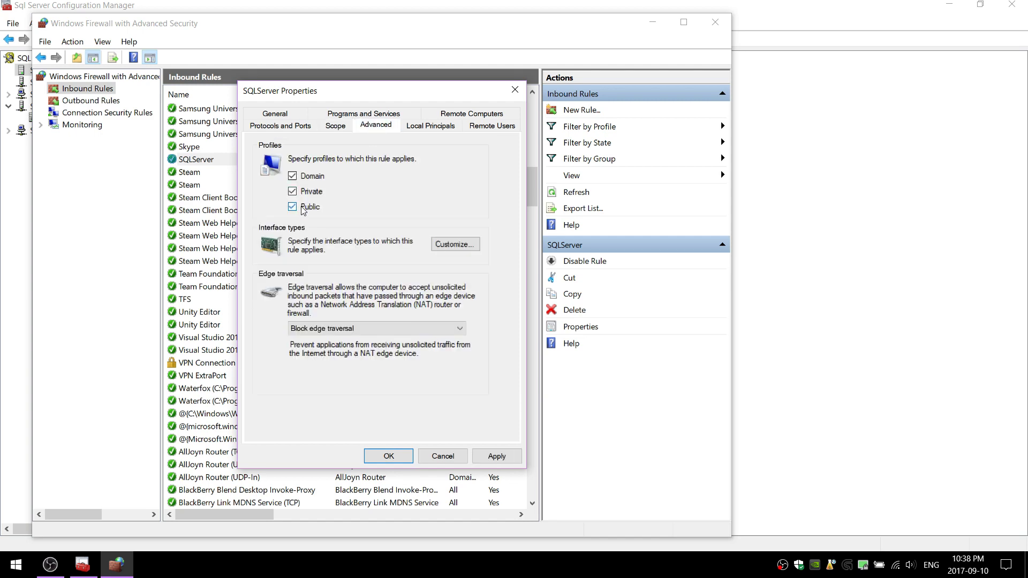
{"action": "left_click", "coordinate": [388, 457]}
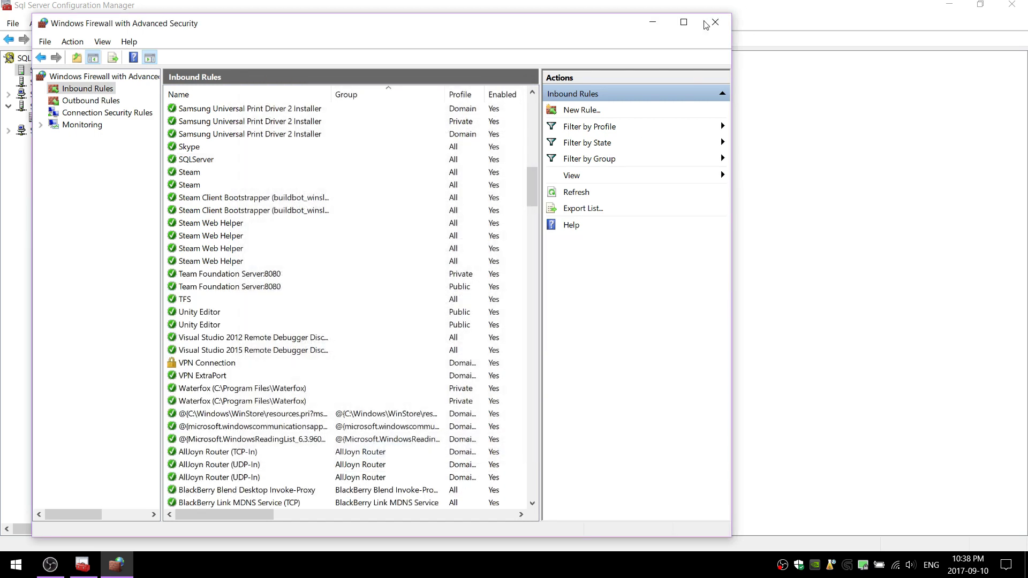
{"action": "left_click", "coordinate": [716, 22]}
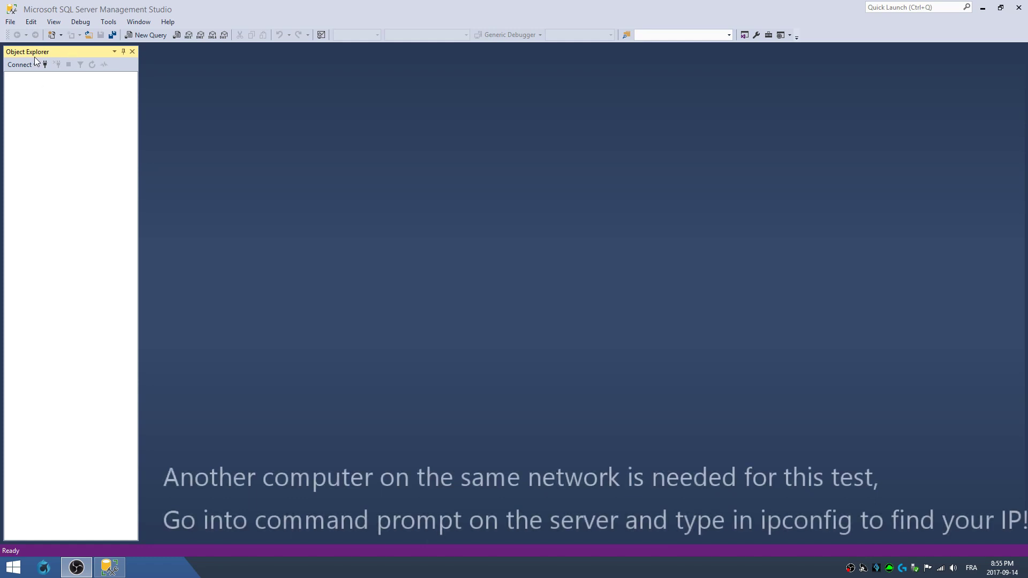
- Test Management Studio's connection to database engine 10.10.6.107 using SQL Server Authentication, login sa and the account password, and disconnect
{"action": "left_click", "coordinate": [21, 65]}
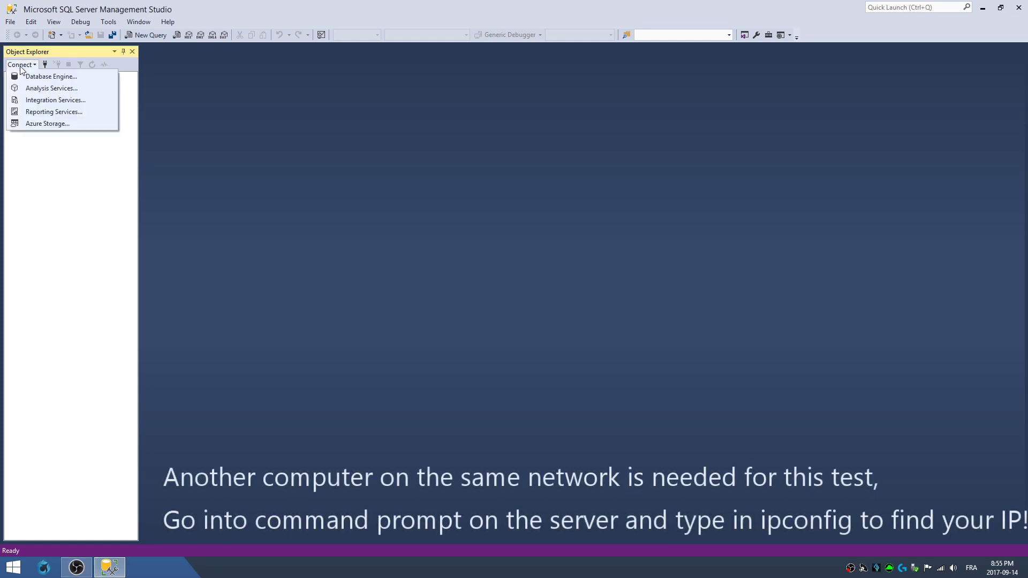
{"action": "left_click", "coordinate": [29, 82]}
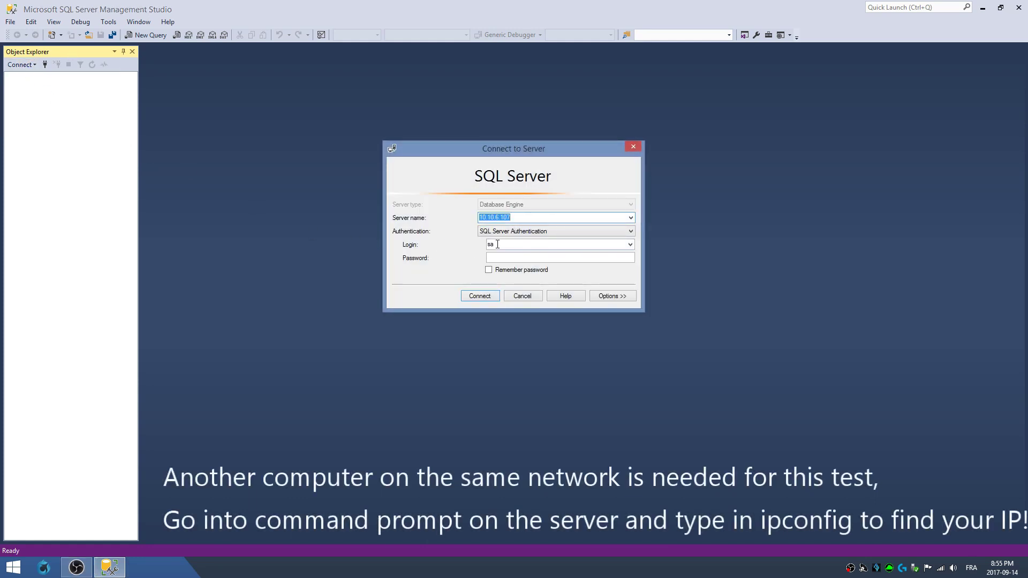
{"action": "left_click", "coordinate": [509, 259]}
{"action": "key", "text": "Return"}
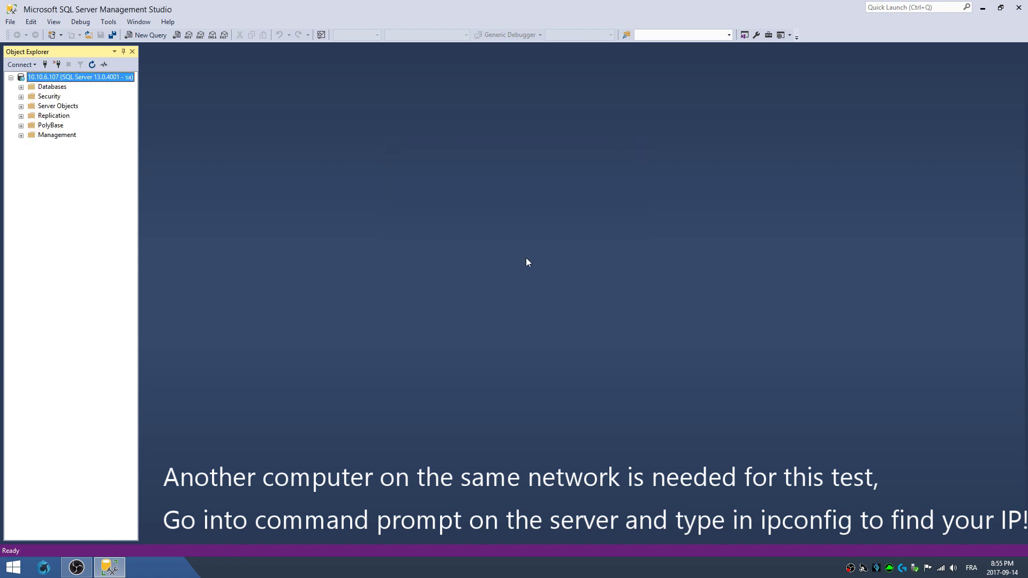
{"action": "right_click", "coordinate": [52, 79]}
{"action": "left_click", "coordinate": [83, 95]}
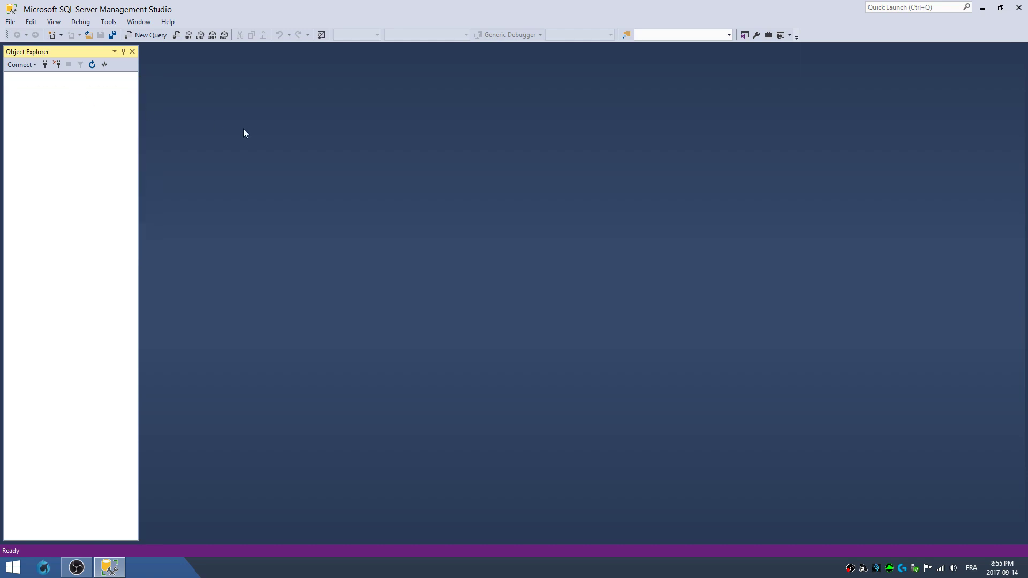